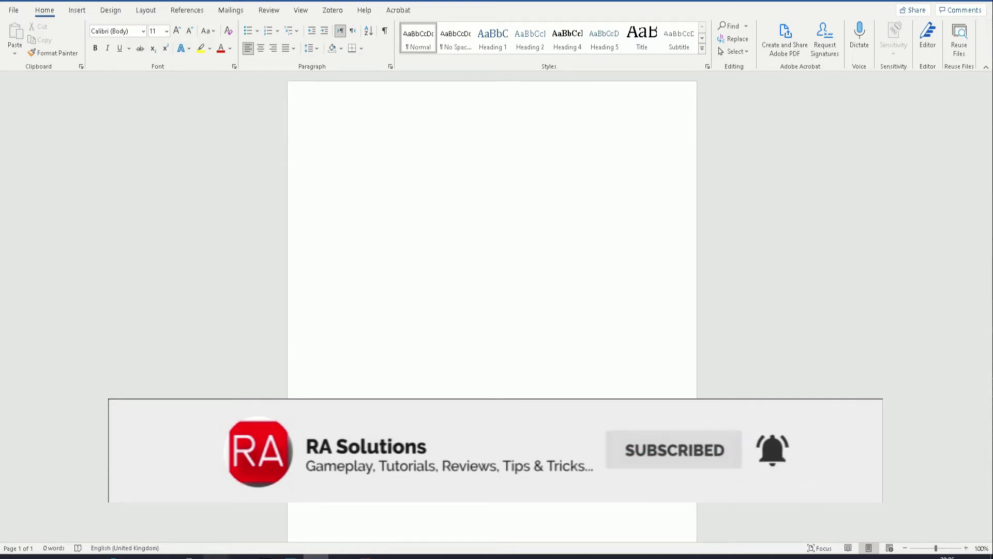
Copy the opening paragraph of Wikipedia's Computer programming article.
left_click(214, 554)
left_click(129, 1)
scroll(274, 191, "up", 12)
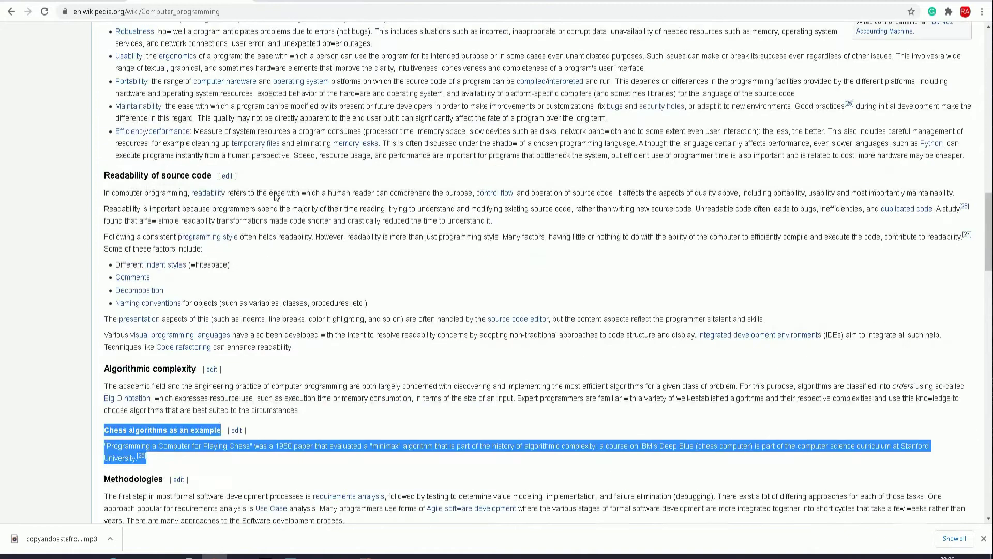
scroll(274, 191, "up", 12)
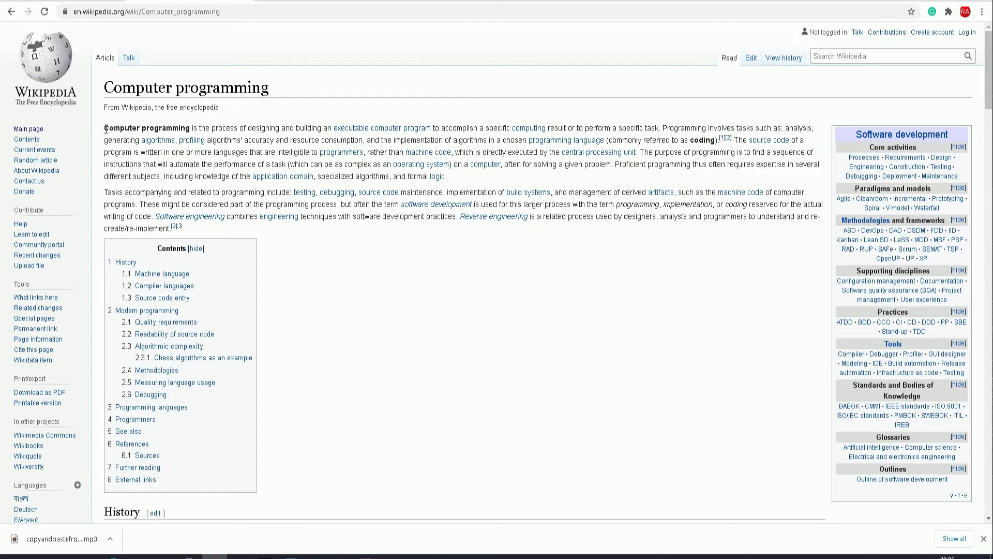
left_click_drag(105, 129, 446, 176)
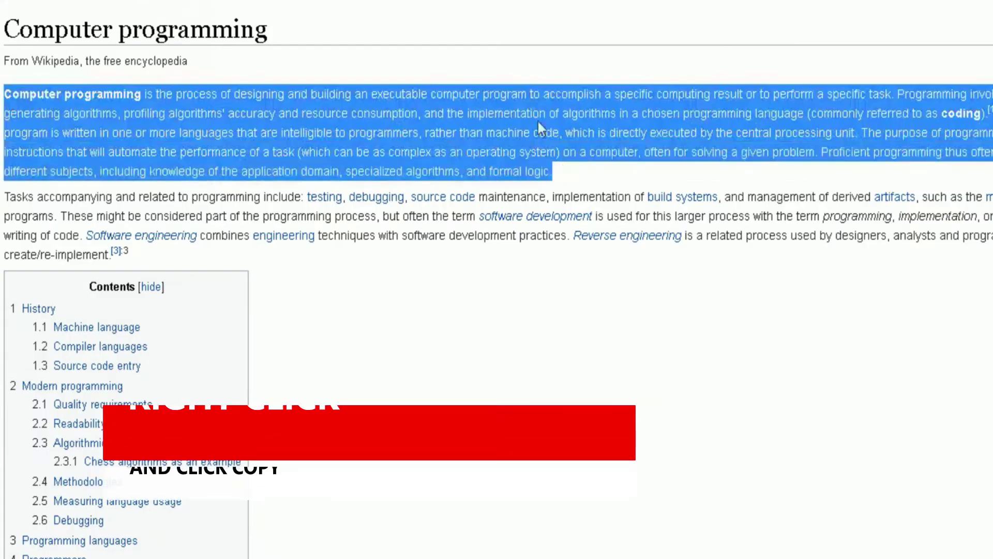
right_click(538, 119)
left_click(558, 128)
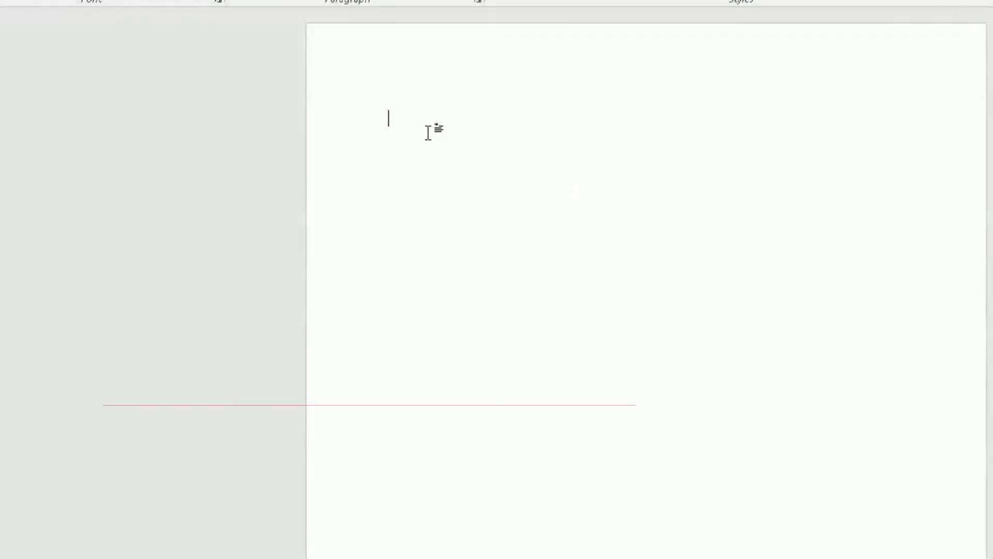
Paste the Wikipedia paragraph into the Word document, keeping its source formatting.
right_click(362, 139)
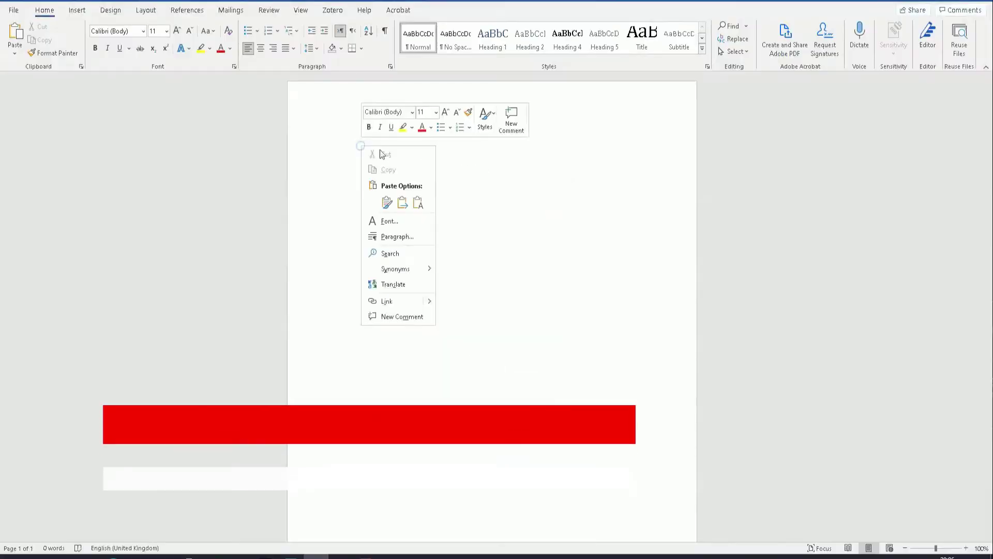
left_click(385, 202)
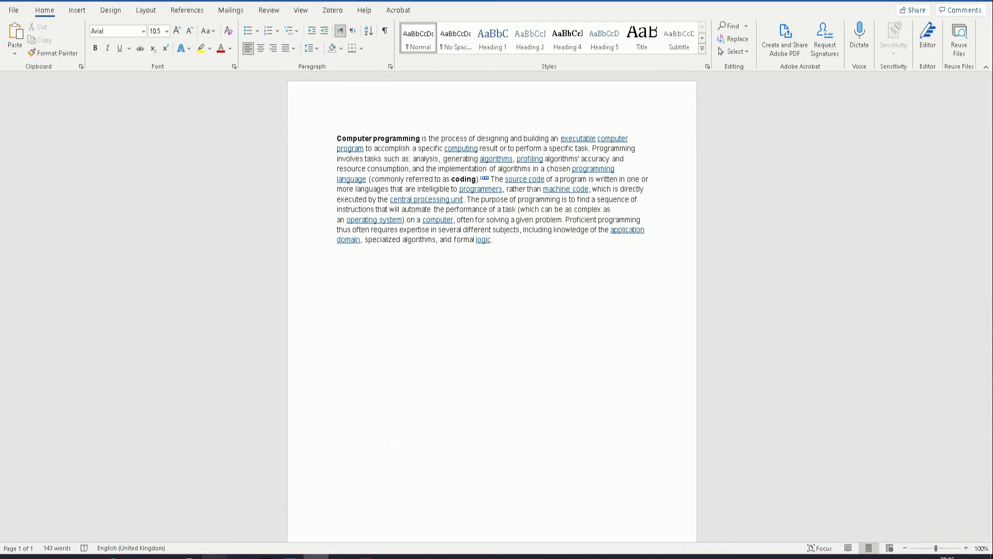
left_click(213, 556)
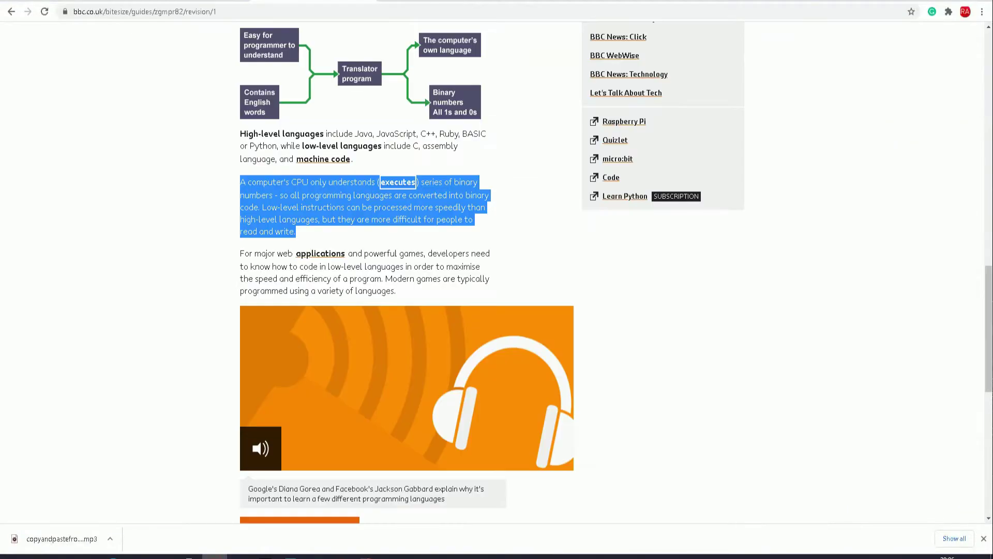
Select the Bitesize 'Programming languages' heading, introduction and five-point list for copying.
left_click(310, 0)
scroll(209, 158, "up", 10)
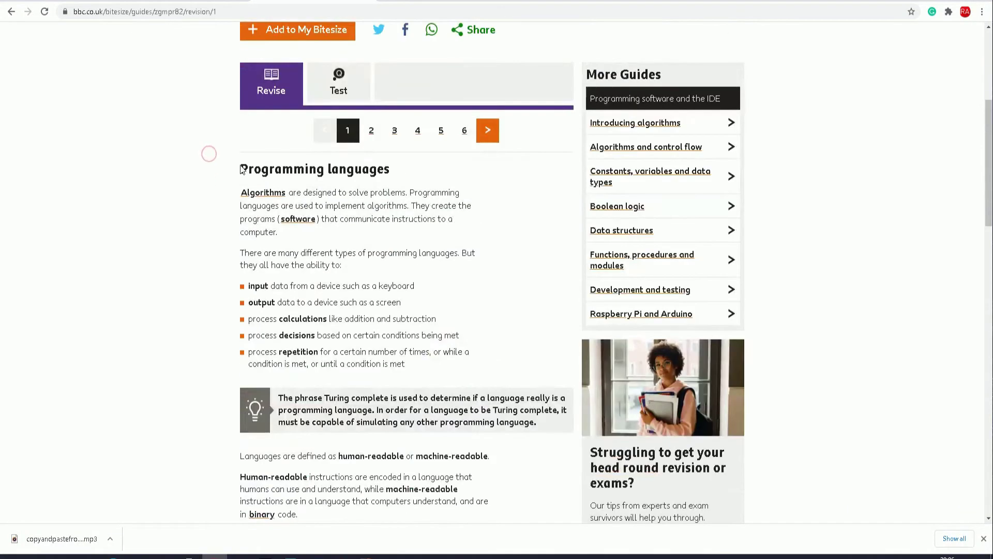
left_click_drag(240, 161, 427, 355)
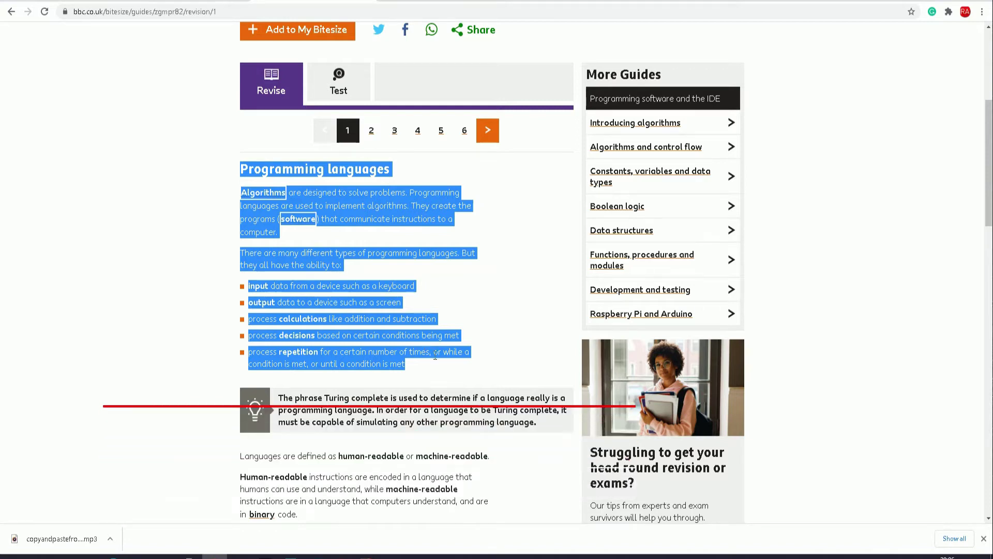
Paste the Programming languages section below the intro, then delete all text in the document.
left_click(316, 556)
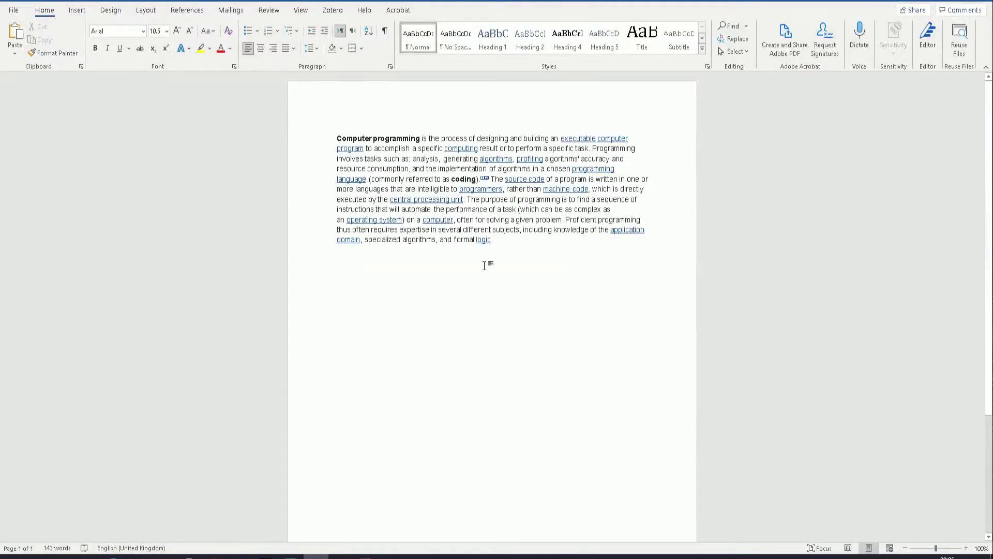
key("Return")
key("Return")
key("Return")
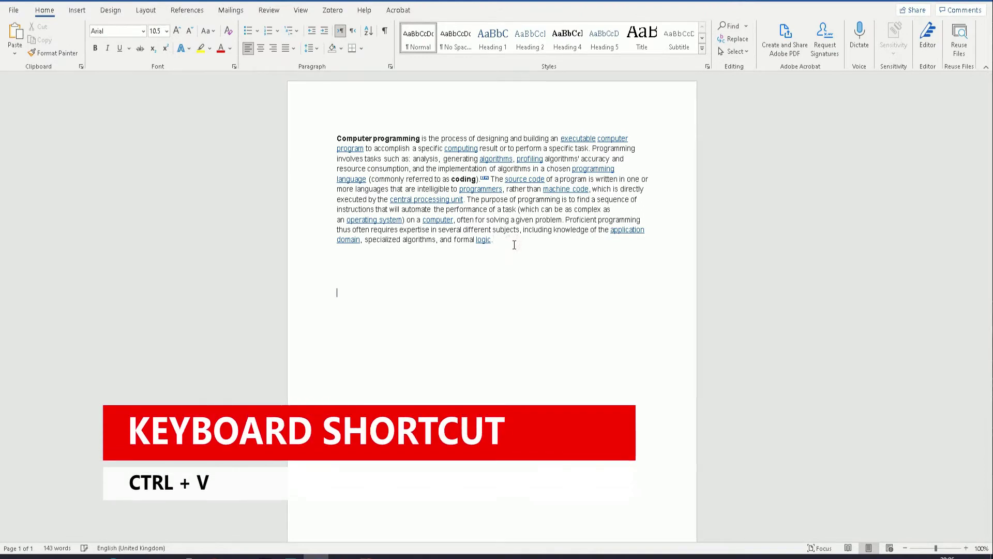
key("ctrl+v")
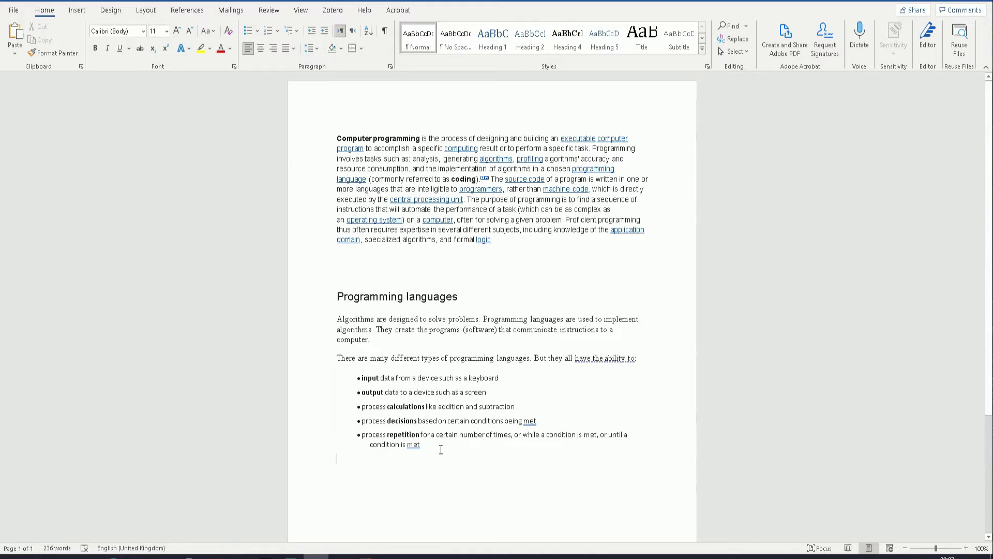
left_click_drag(440, 450, 340, 137)
key("Delete")
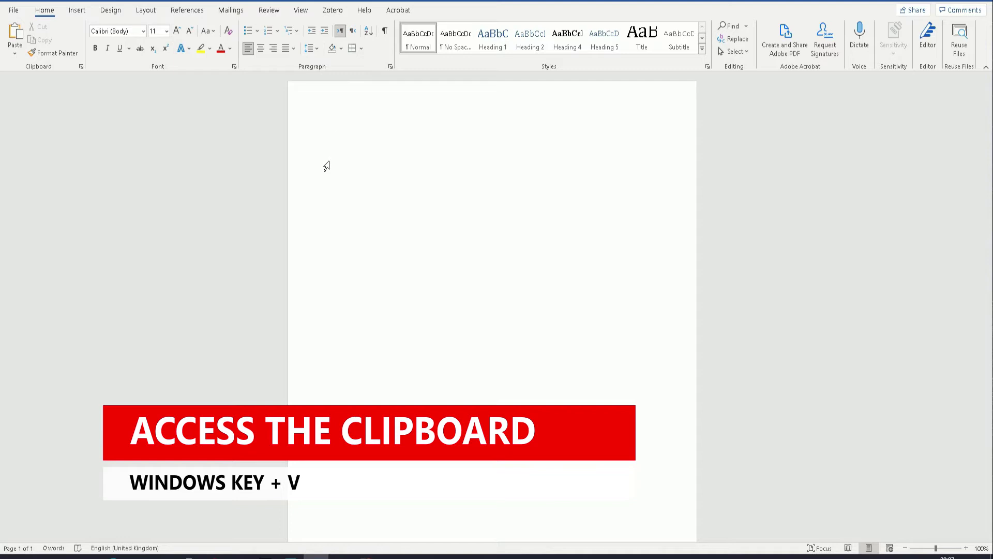
Clear every entry from the Windows clipboard history with Clear all.
key("super+v")
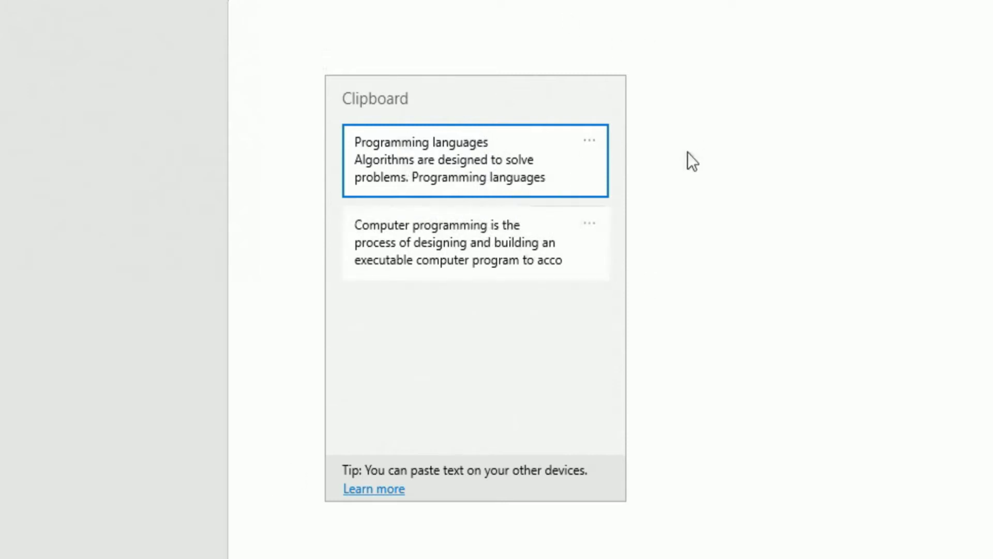
left_click(590, 141)
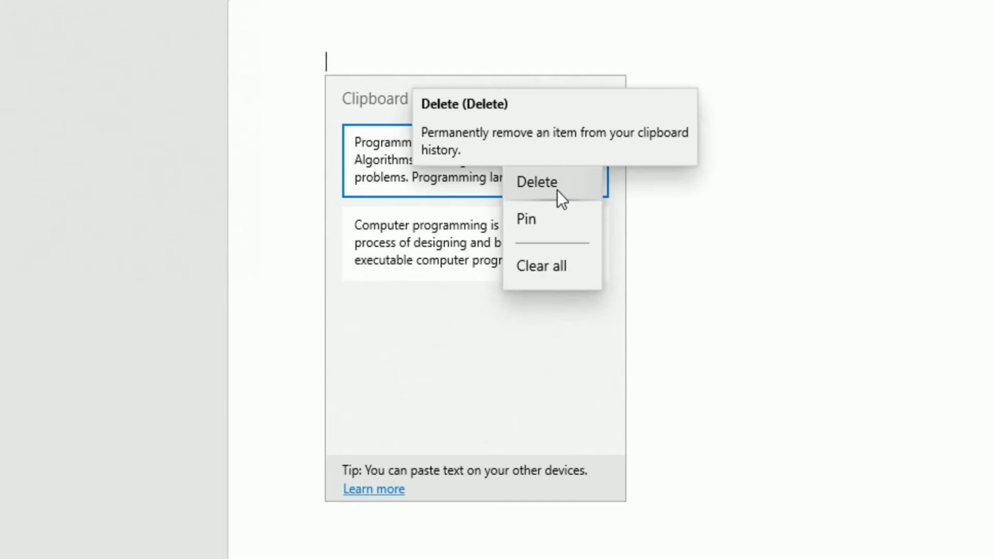
left_click(547, 265)
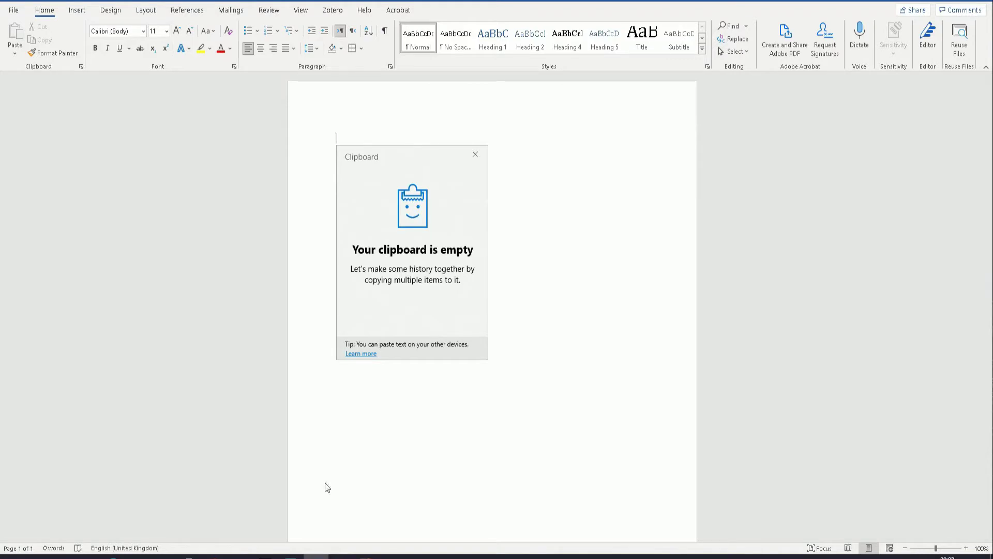
Copy Bitesize's Human-readable and 'For major web applications' paragraphs in turn.
key("Escape")
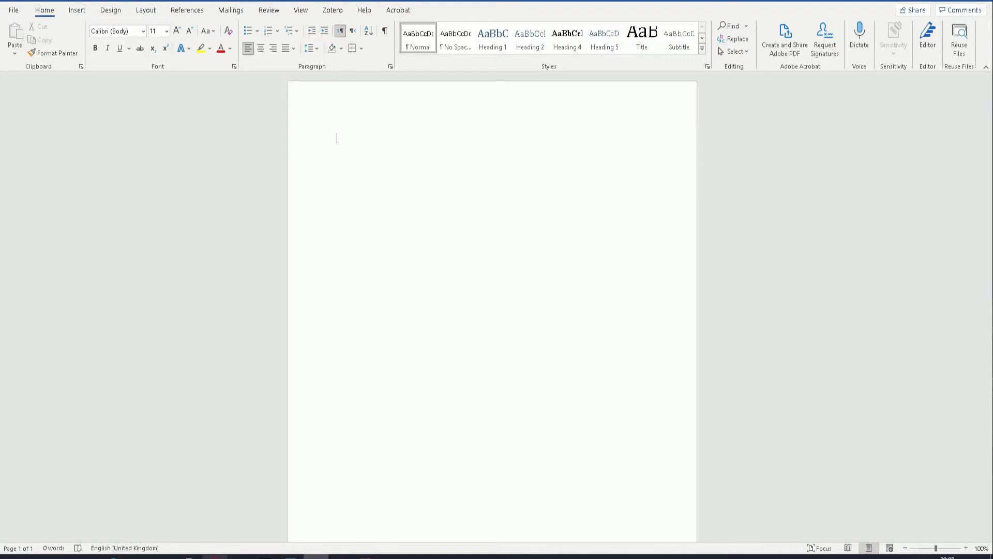
key("alt+Tab")
left_click(211, 204)
scroll(204, 258, "down", 5)
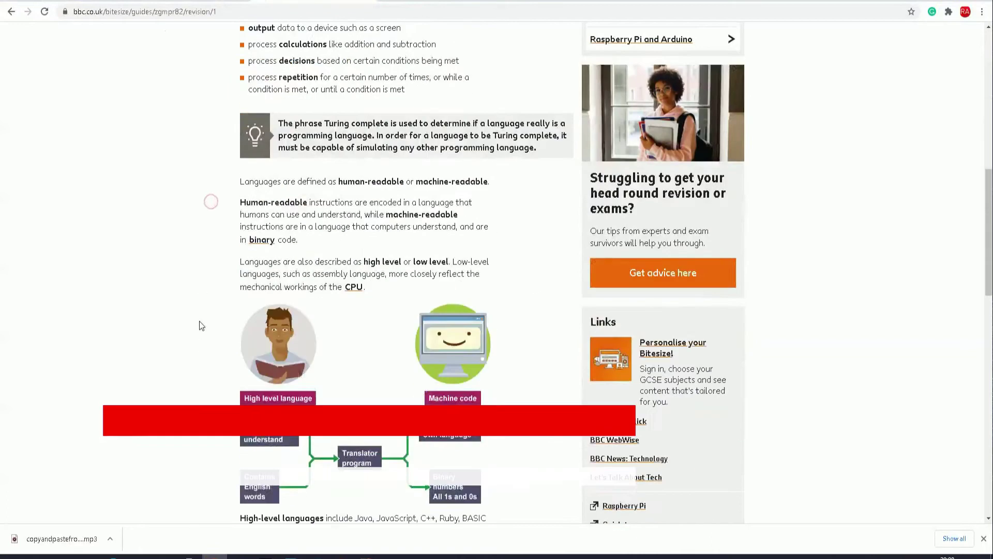
left_click_drag(240, 203, 305, 246)
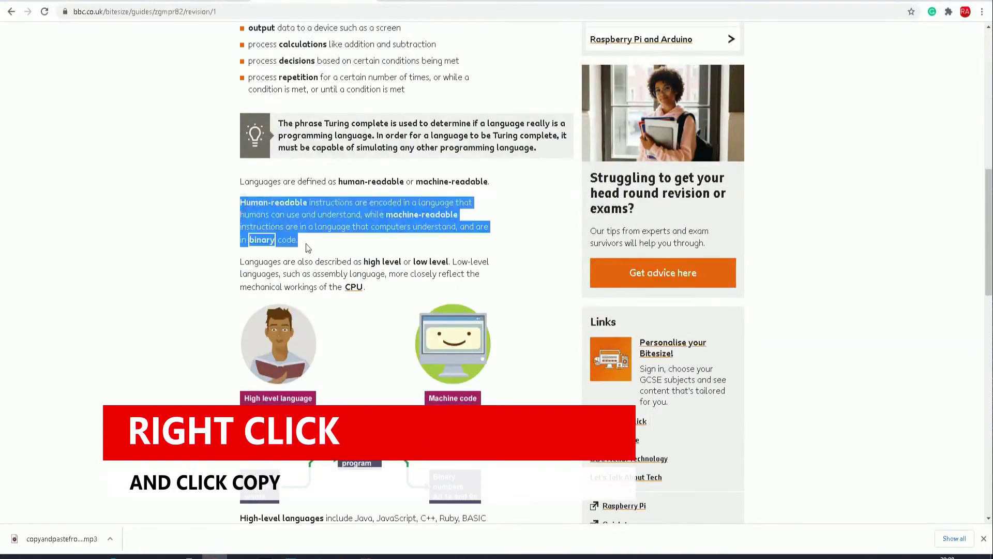
right_click(302, 218)
left_click(309, 226)
scroll(206, 298, "down", 6)
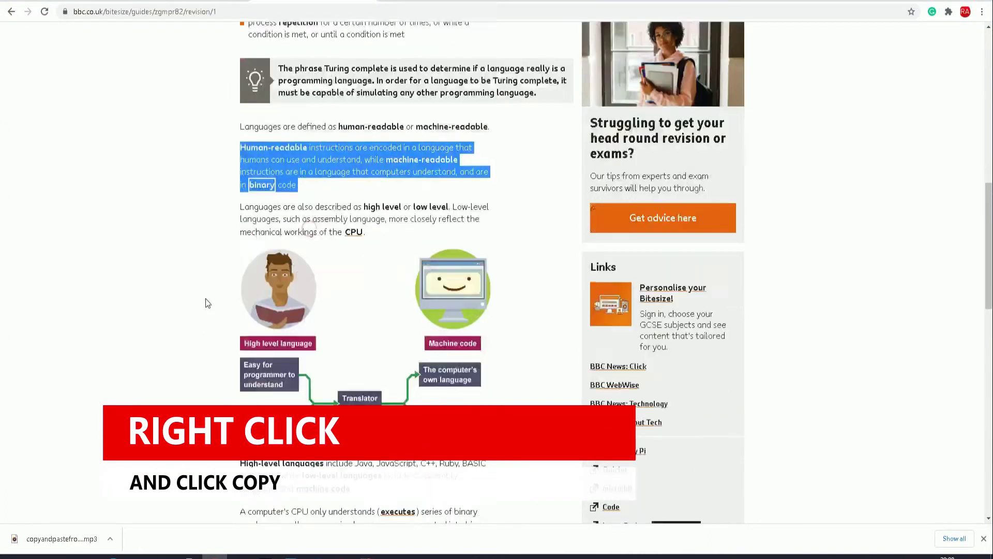
left_click_drag(238, 308, 406, 349)
right_click(392, 318)
left_click(406, 324)
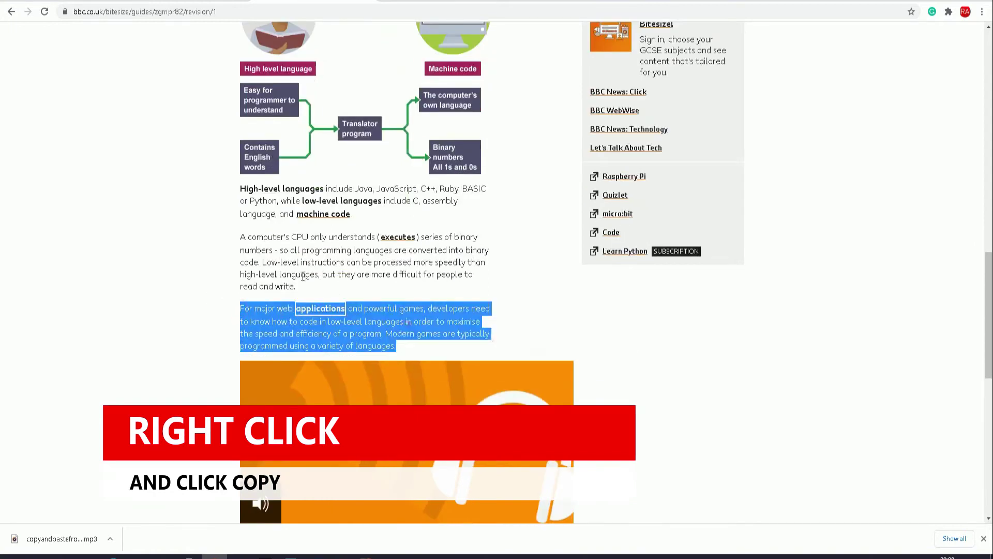
scroll(231, 238, "down", 6)
scroll(226, 257, "up", 1)
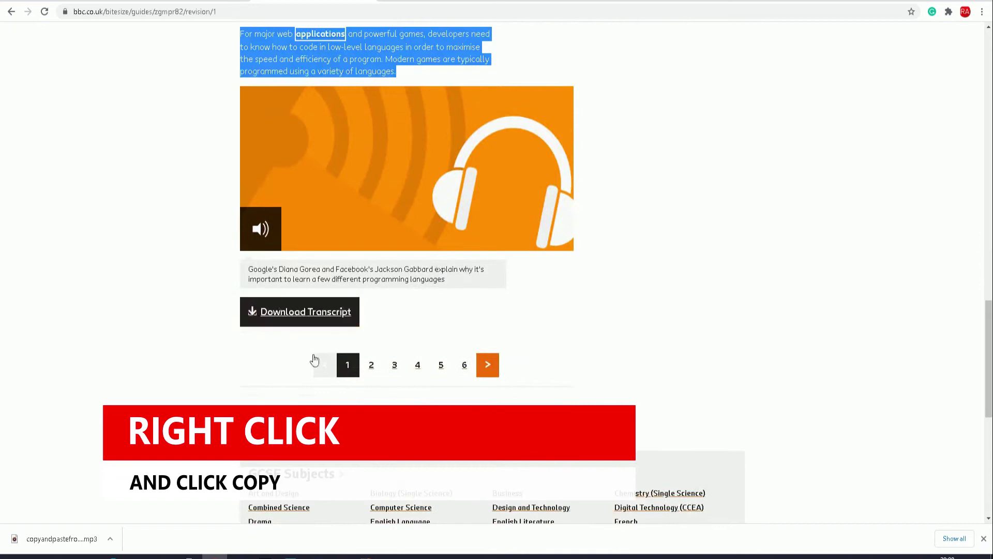
On revision page 2, copy the interpreter paragraph and the Java and C++ paragraph.
left_click(376, 371)
scroll(161, 192, "down", 15)
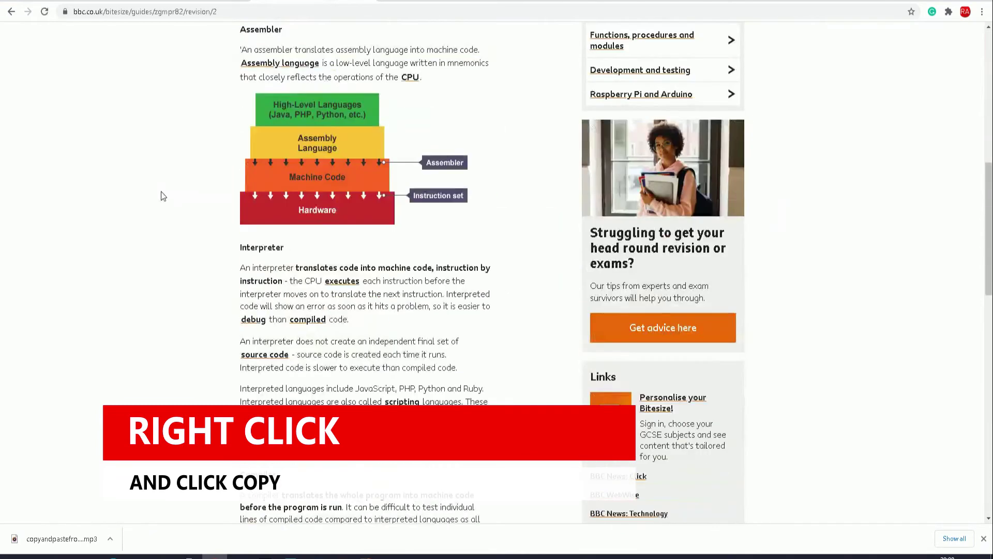
scroll(164, 192, "down", 1)
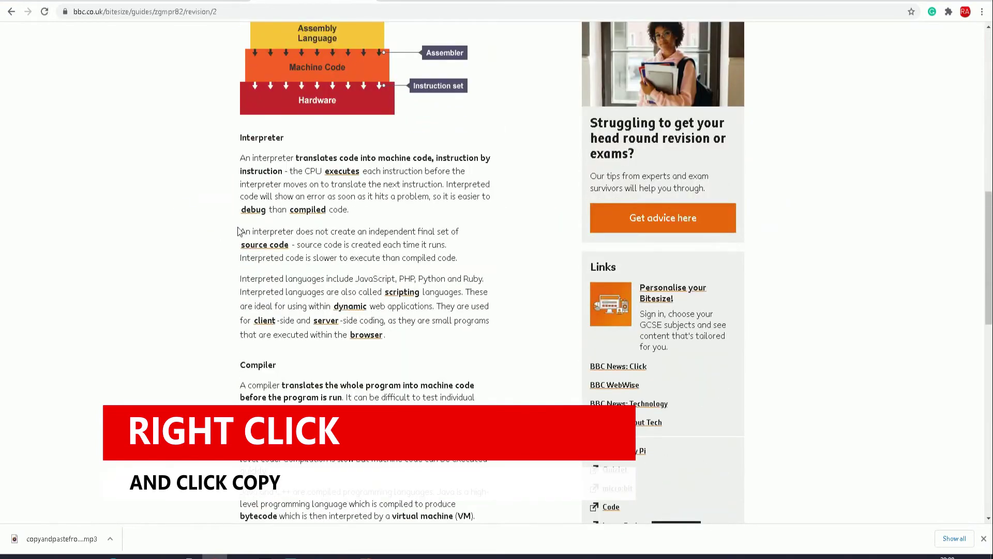
left_click_drag(240, 231, 463, 257)
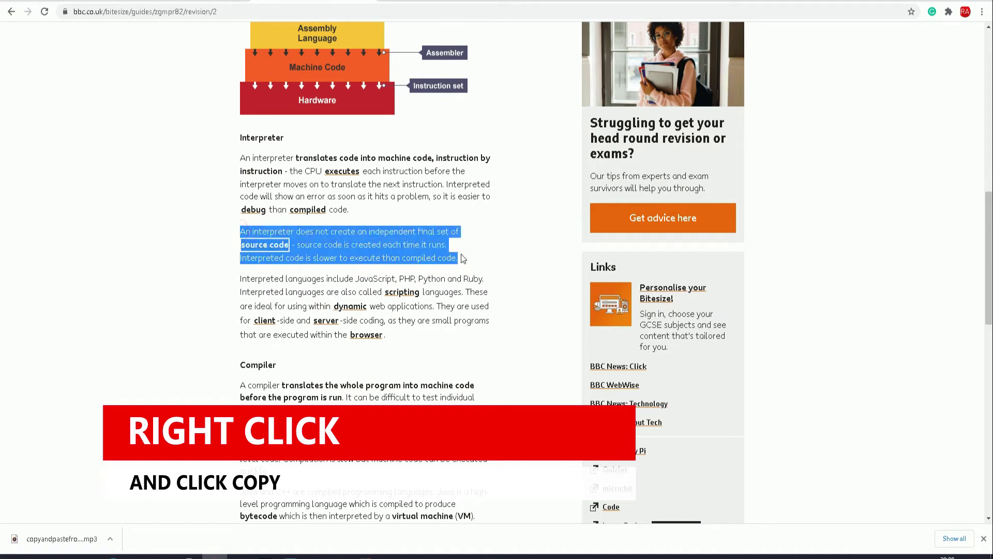
right_click(419, 242)
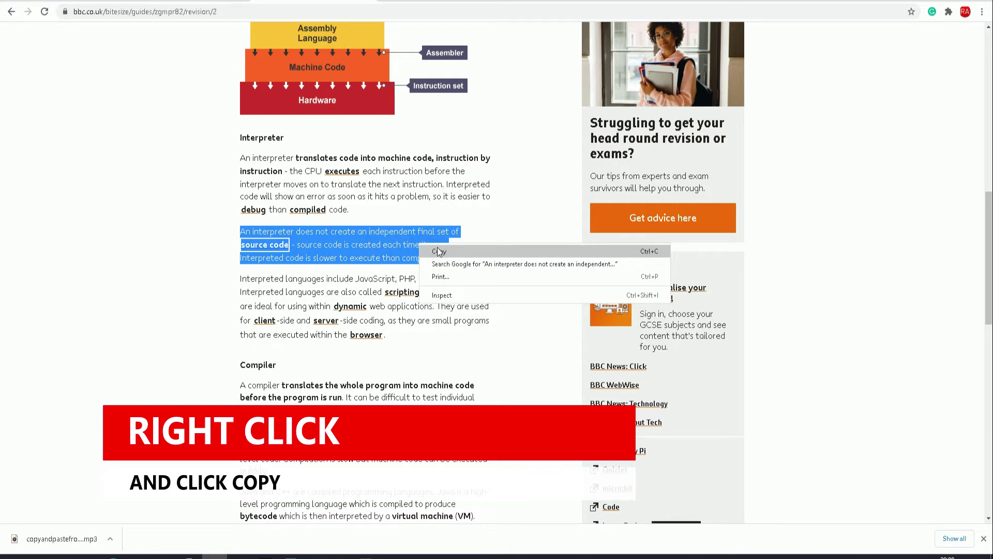
left_click(439, 252)
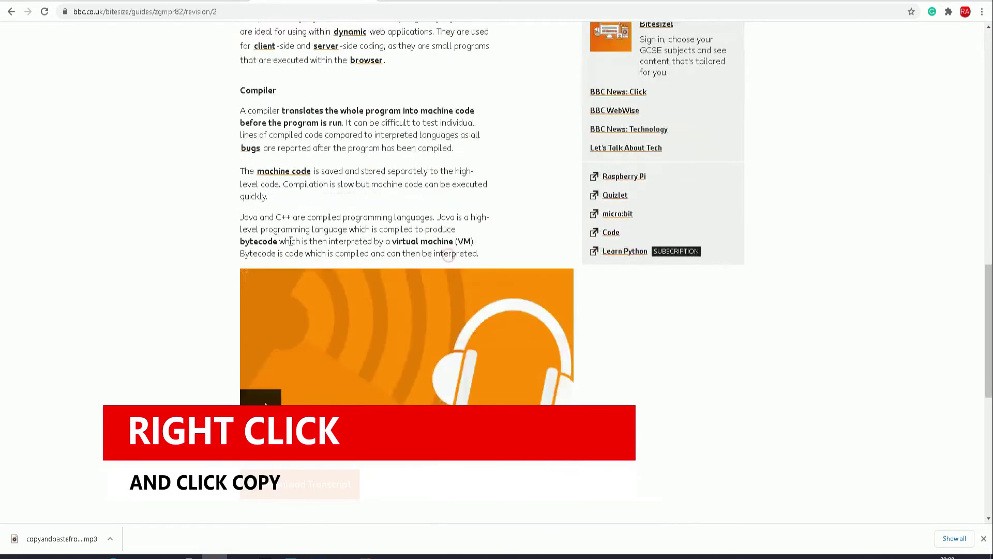
scroll(444, 253, "down", 5)
left_click_drag(243, 222, 503, 259)
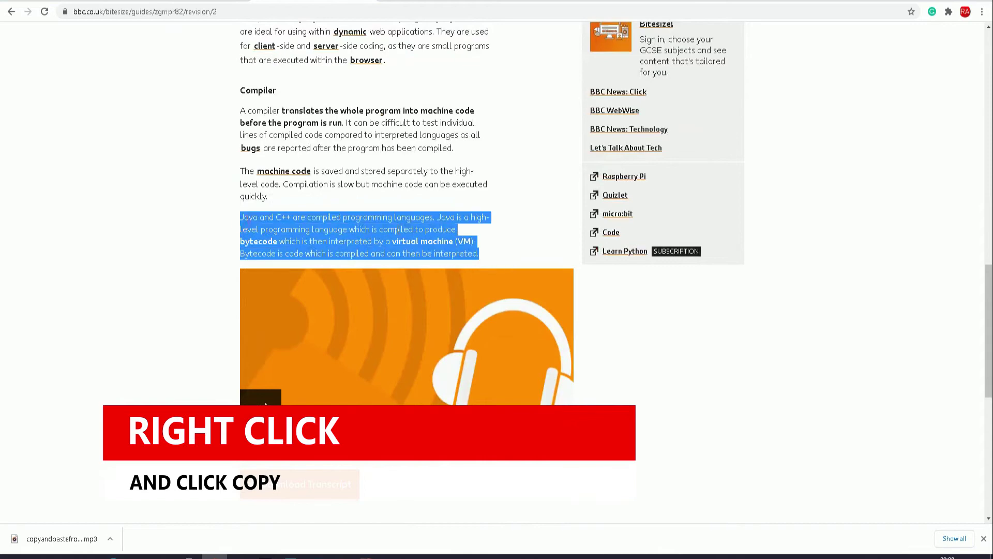
right_click(403, 232)
left_click(417, 238)
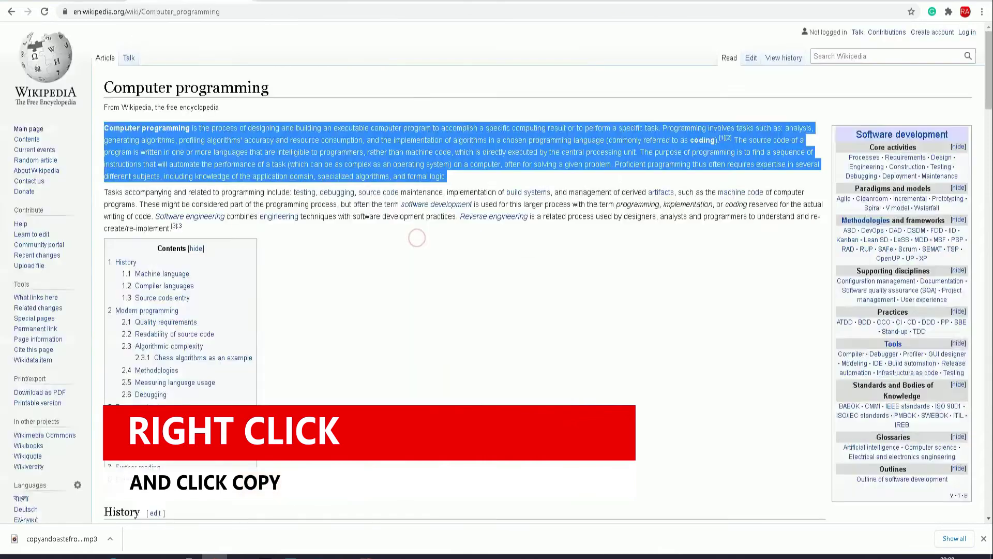
Copy Wikipedia's 'Different programming languages' paragraph.
scroll(255, 250, "down", 20)
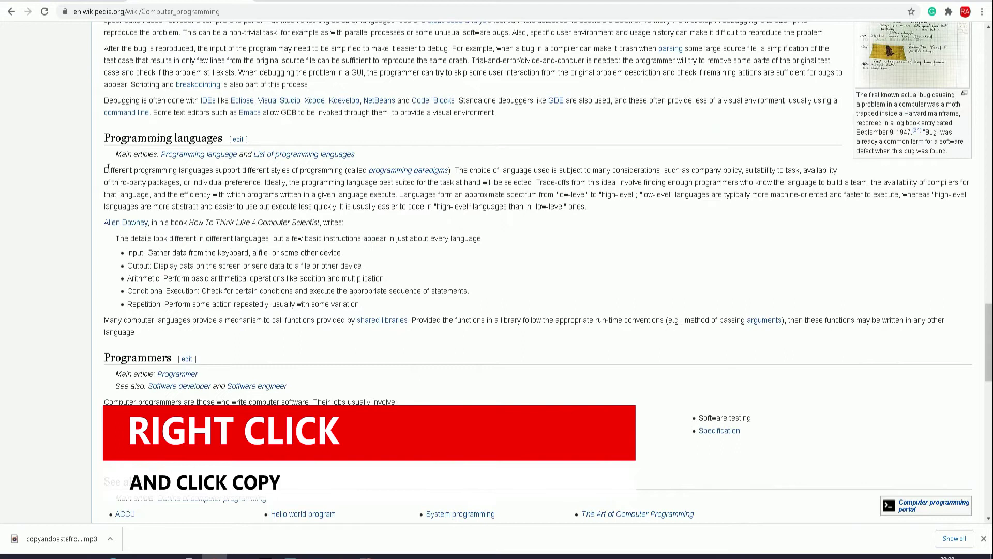
left_click_drag(104, 169, 607, 215)
right_click(595, 203)
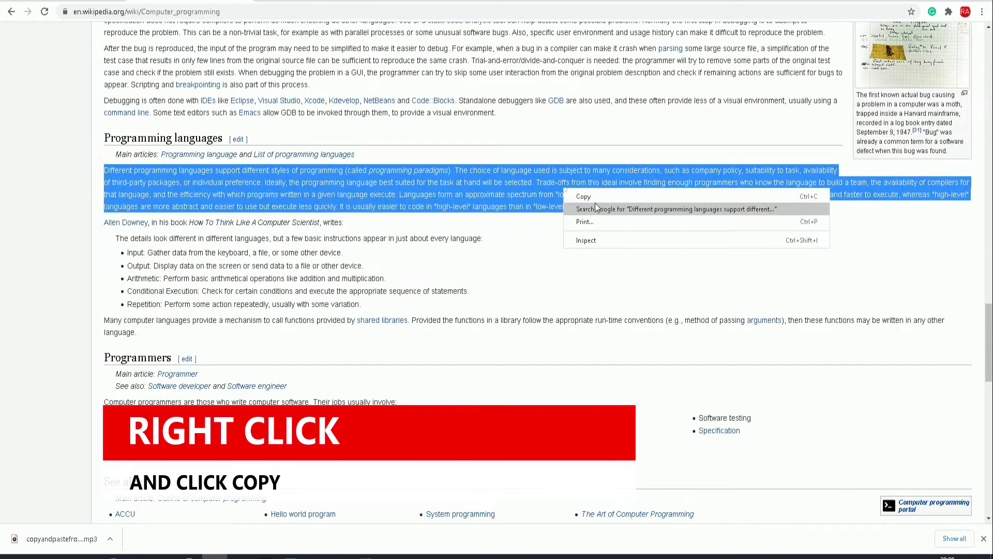
left_click(598, 199)
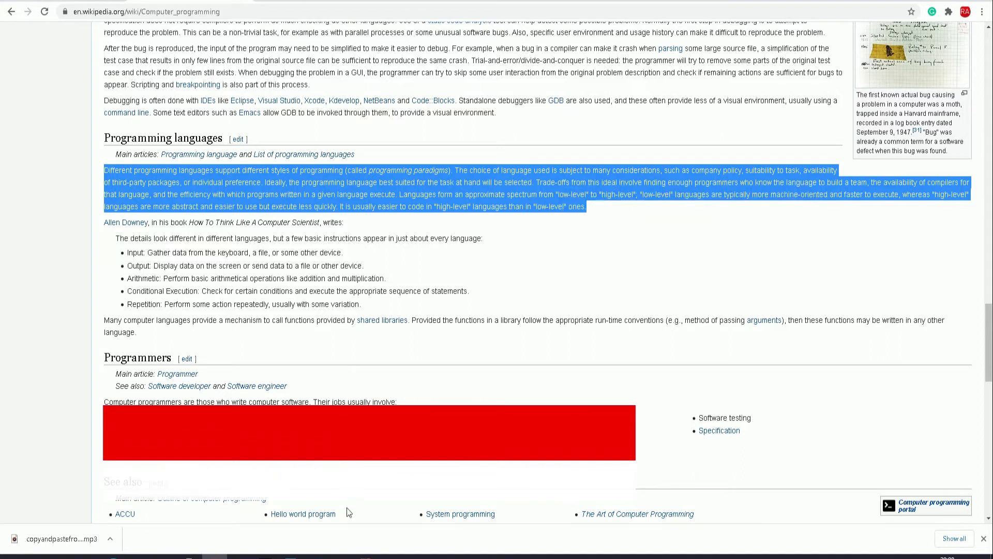
Paste the 'For major web applications' paragraph from clipboard history into Word, followed by a new line.
left_click(316, 553)
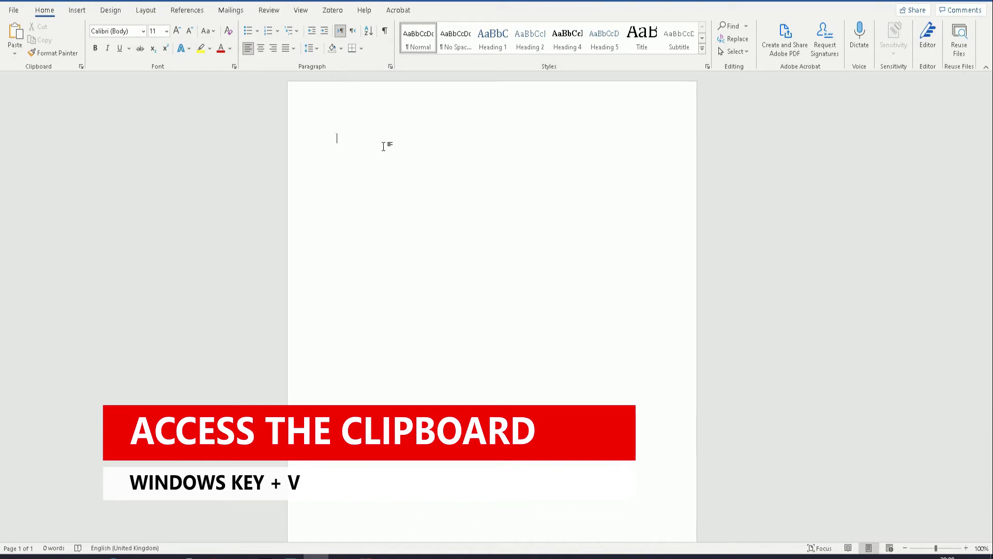
key("super+v")
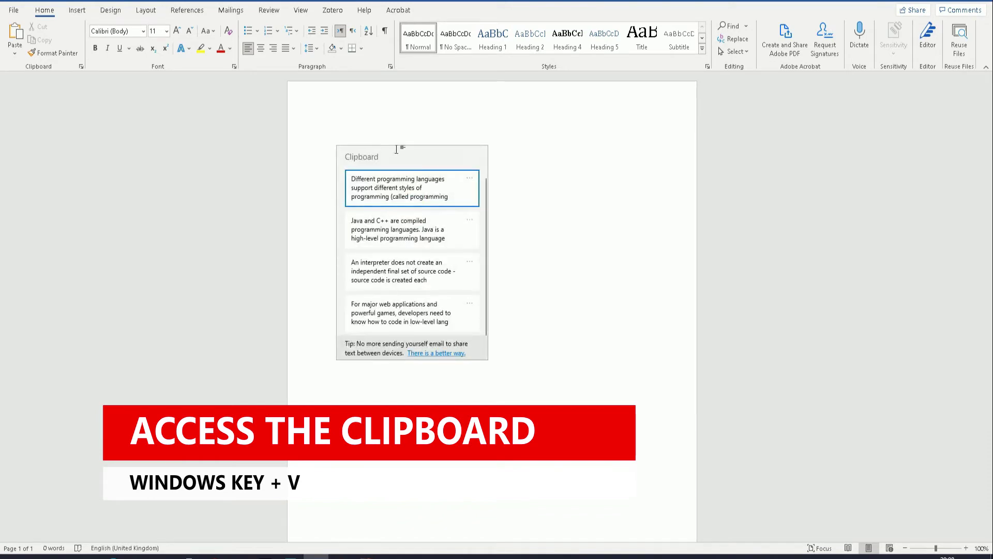
left_click_drag(484, 191, 488, 215)
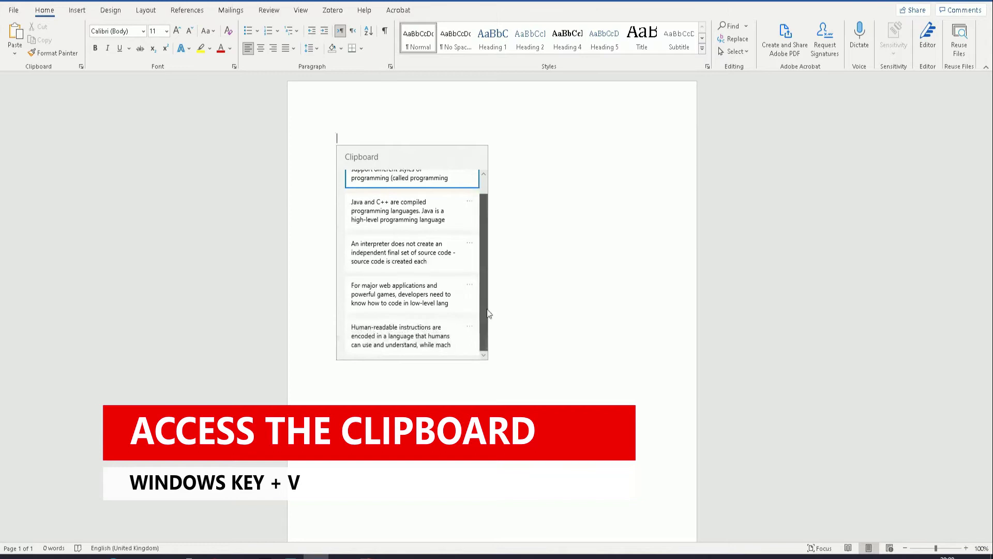
left_click_drag(489, 313, 489, 341)
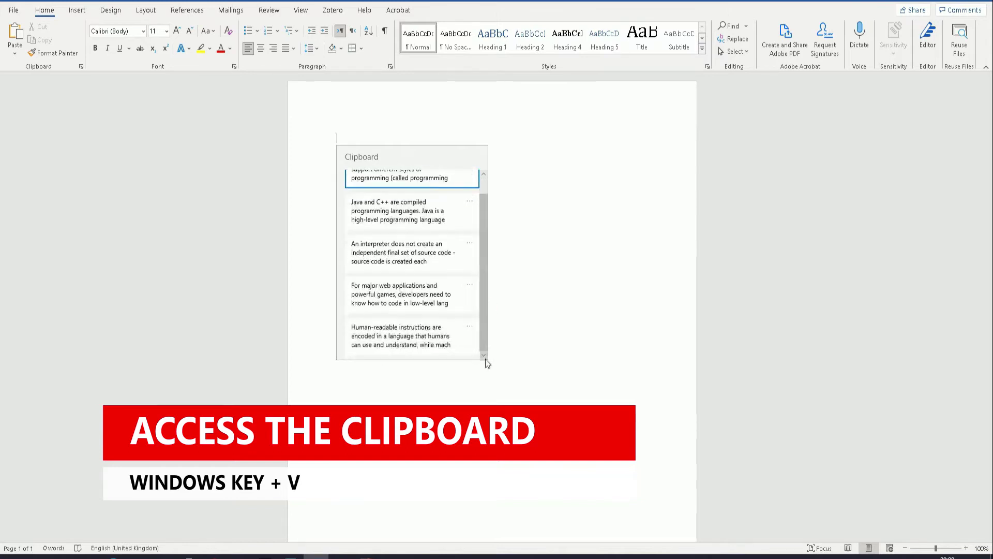
left_click_drag(482, 209, 479, 250)
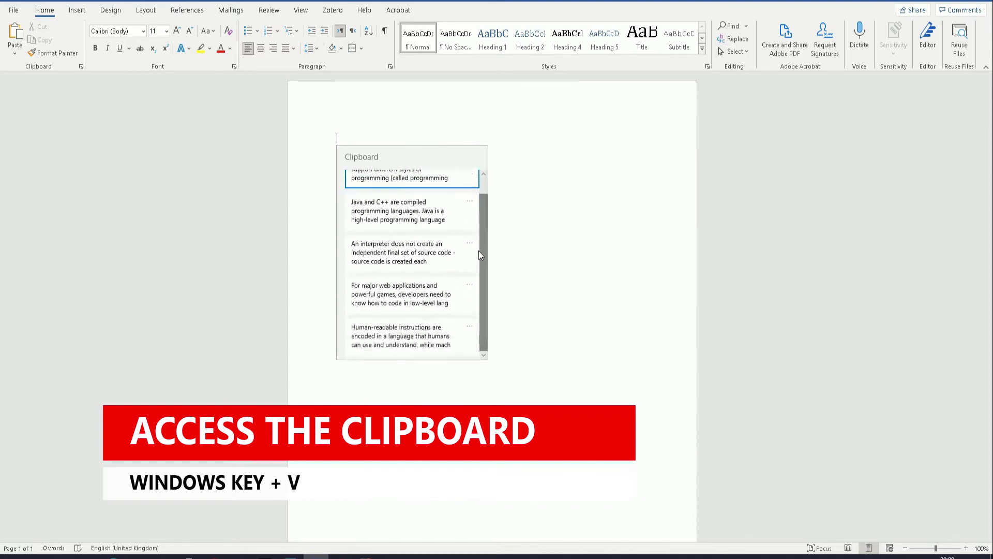
left_click(396, 295)
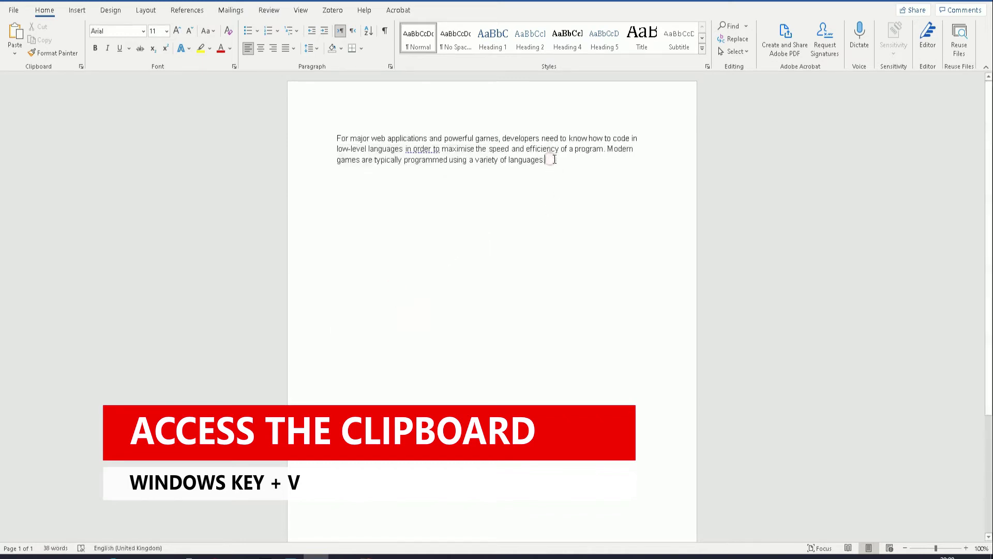
key("Return")
Paste the Different programming languages paragraph and remove two used entries from clipboard history.
key("super+v")
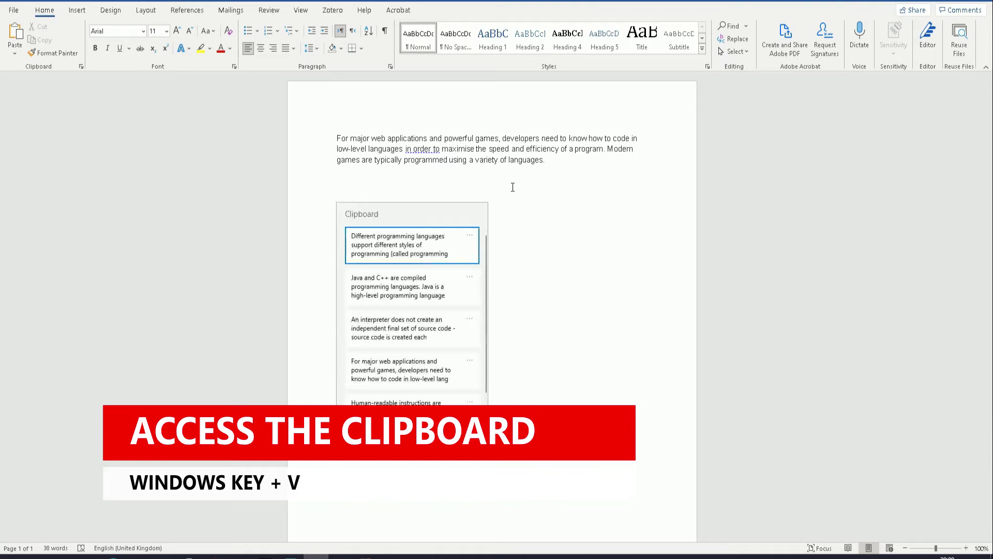
left_click(426, 236)
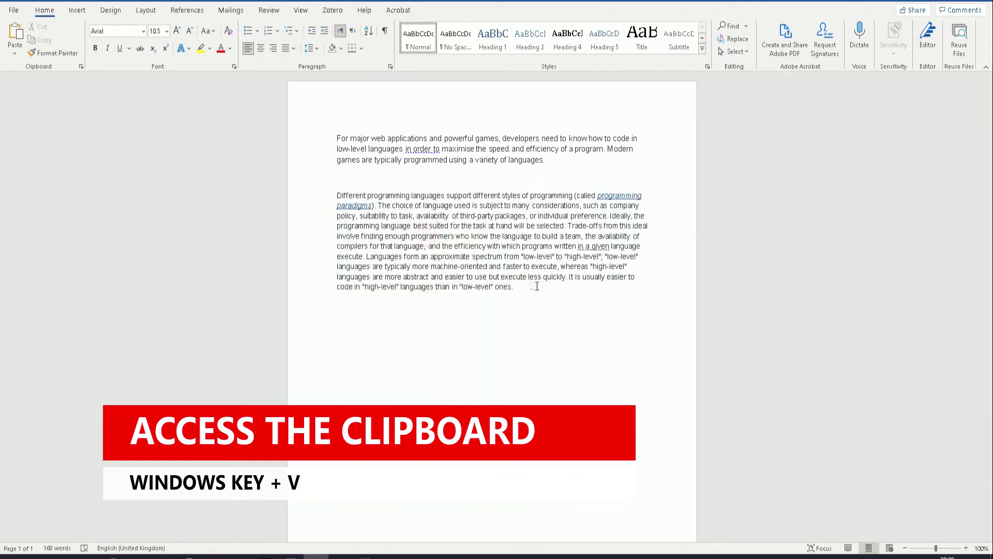
key("super+v")
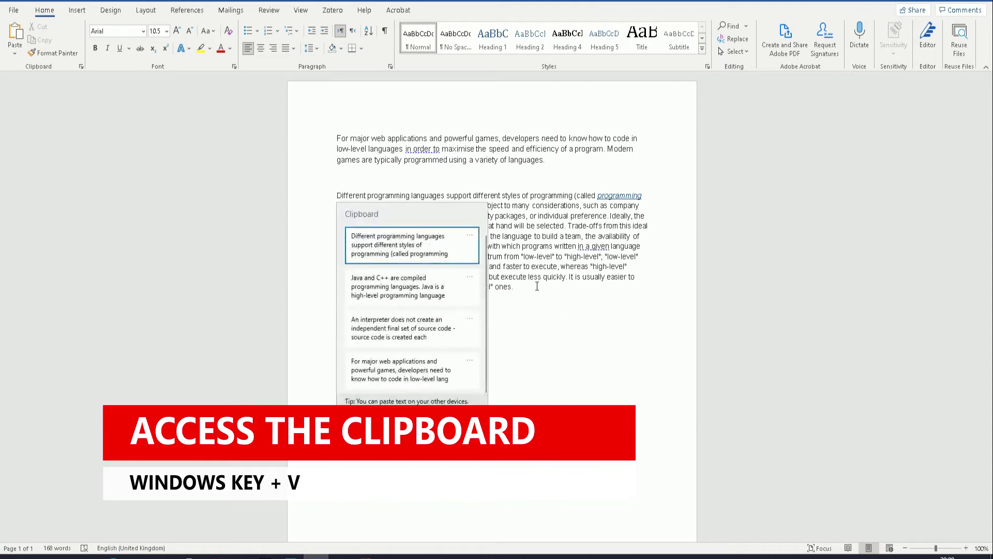
left_click(470, 235)
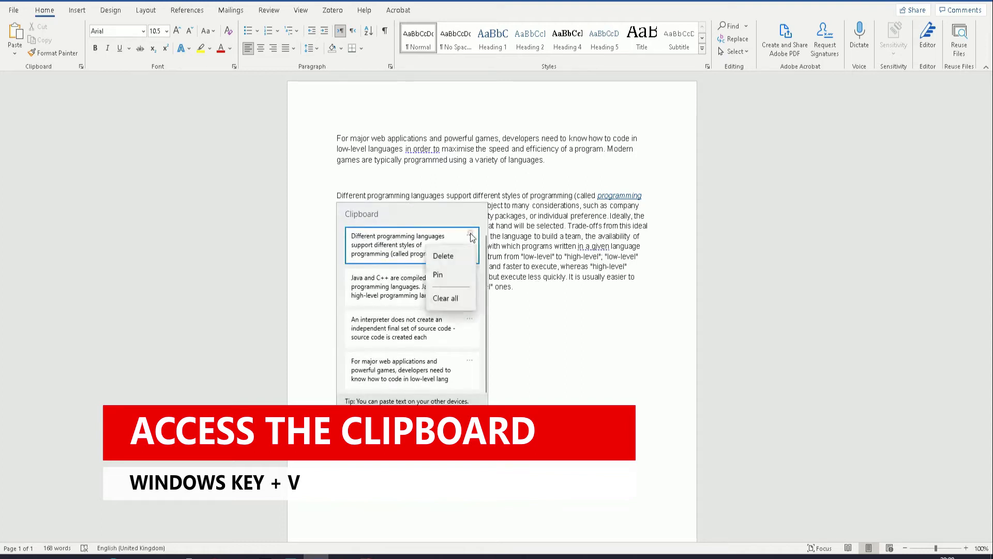
left_click(456, 257)
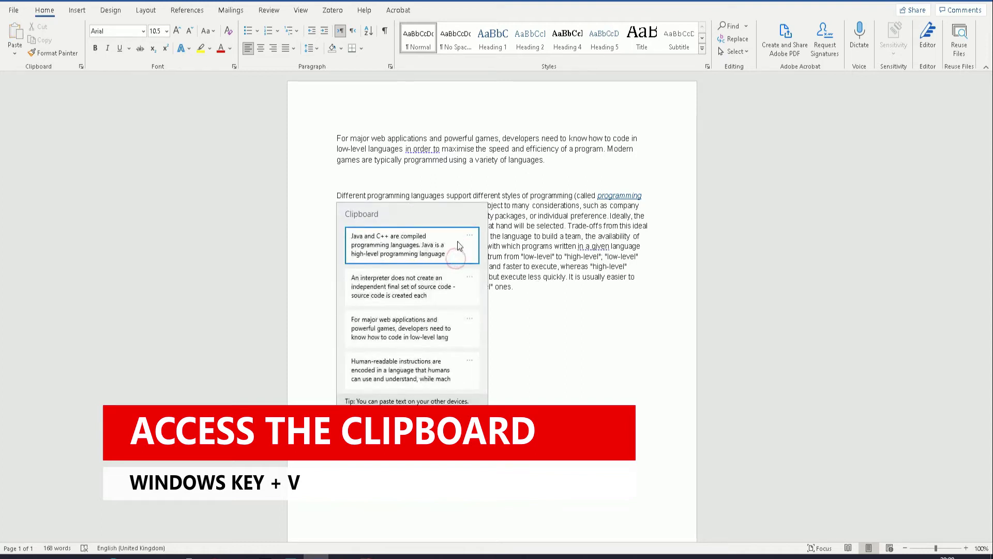
left_click(470, 320)
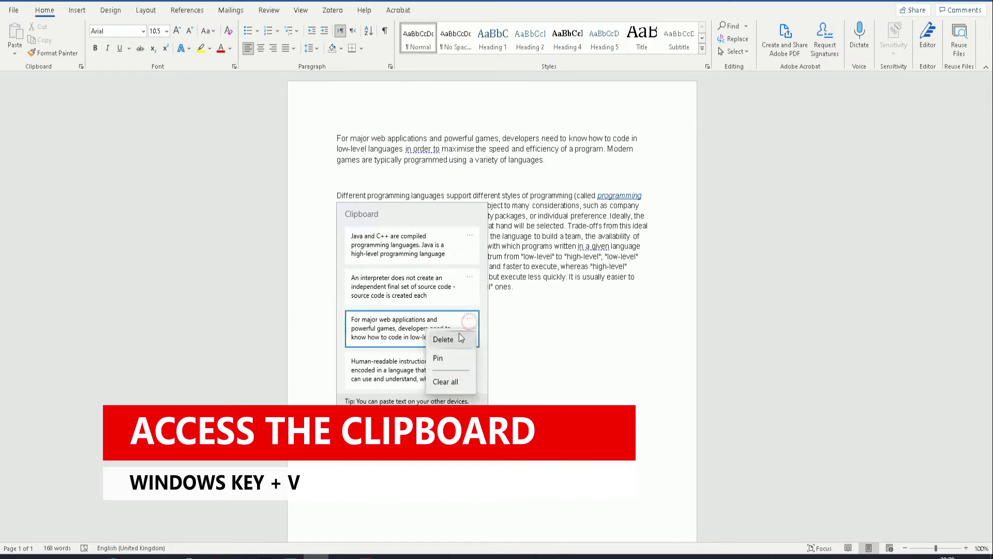
left_click(443, 339)
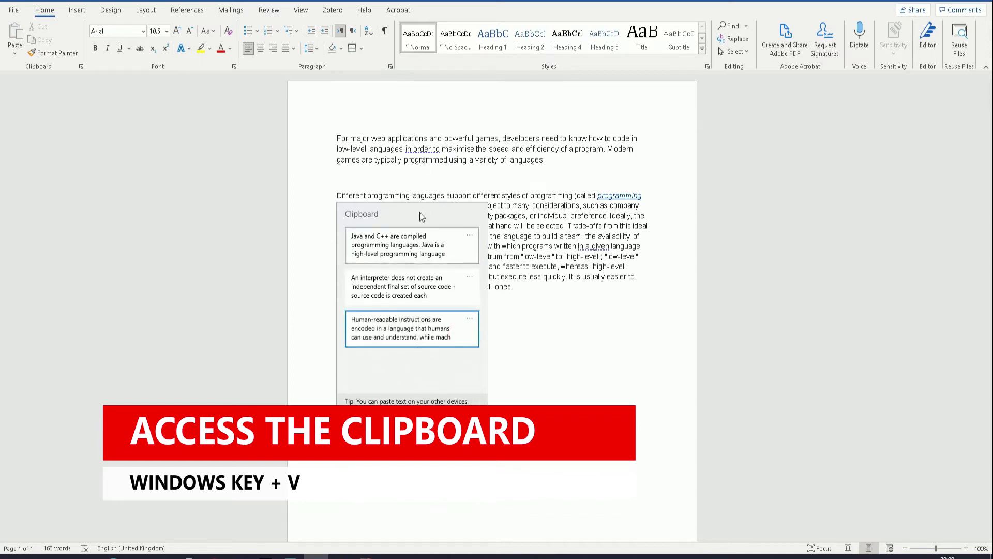
Paste the interpreter, Human-readable and Java and C++ paragraphs, deleting the interpreter entry from history.
left_click(410, 291)
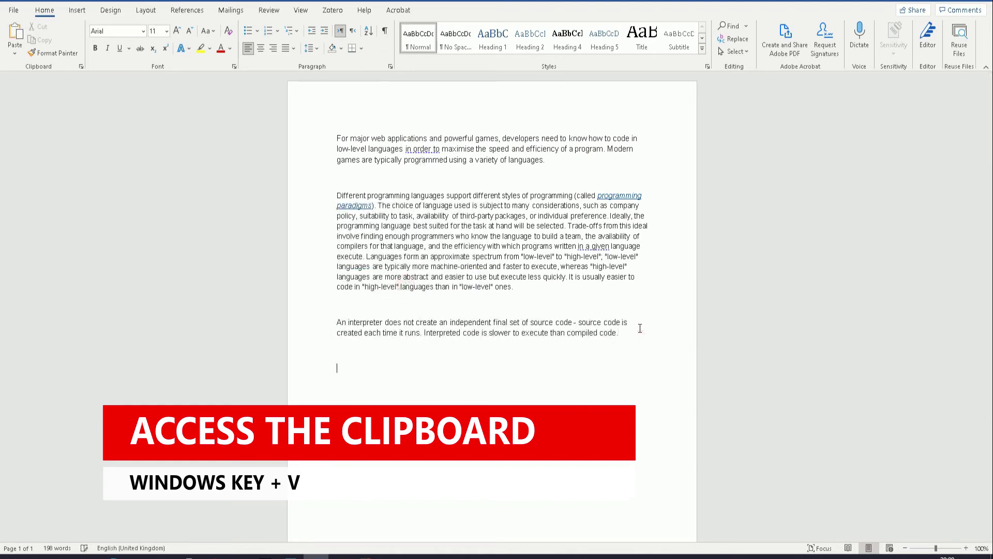
key("super+v")
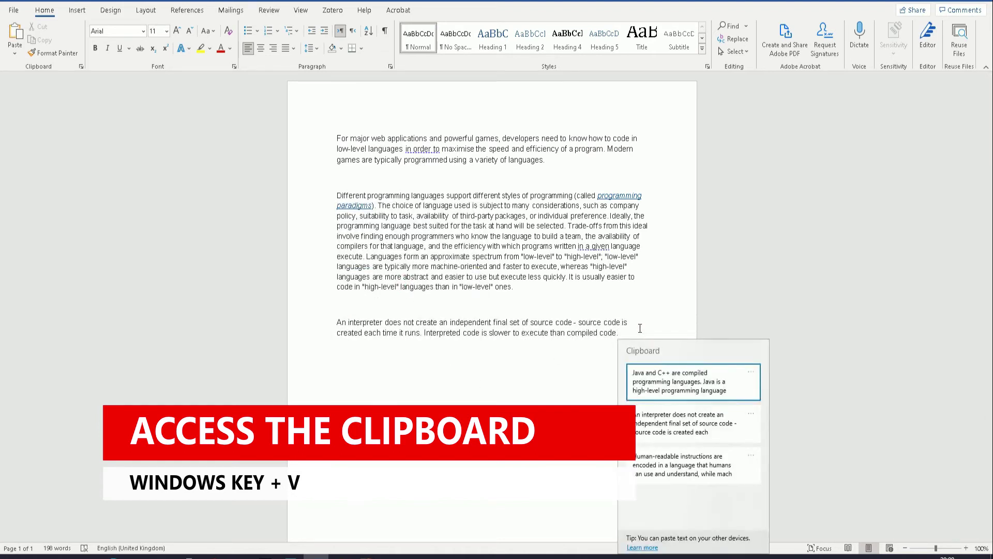
left_click(750, 415)
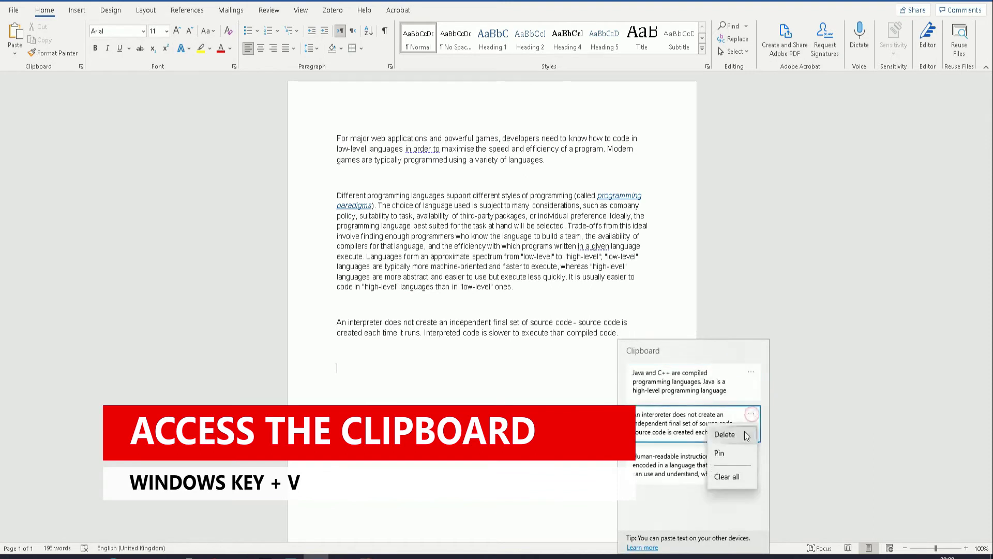
left_click(744, 432)
left_click(701, 426)
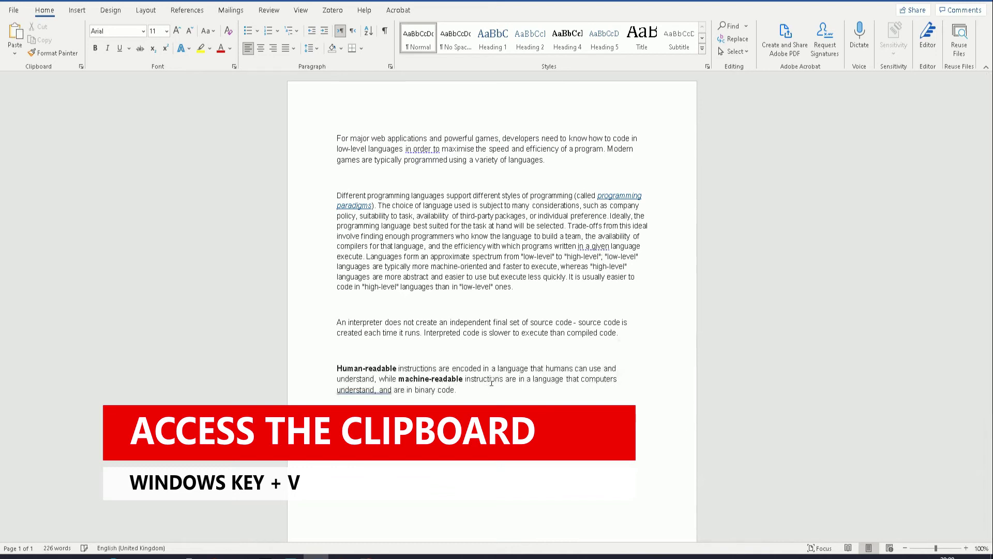
key("super+v")
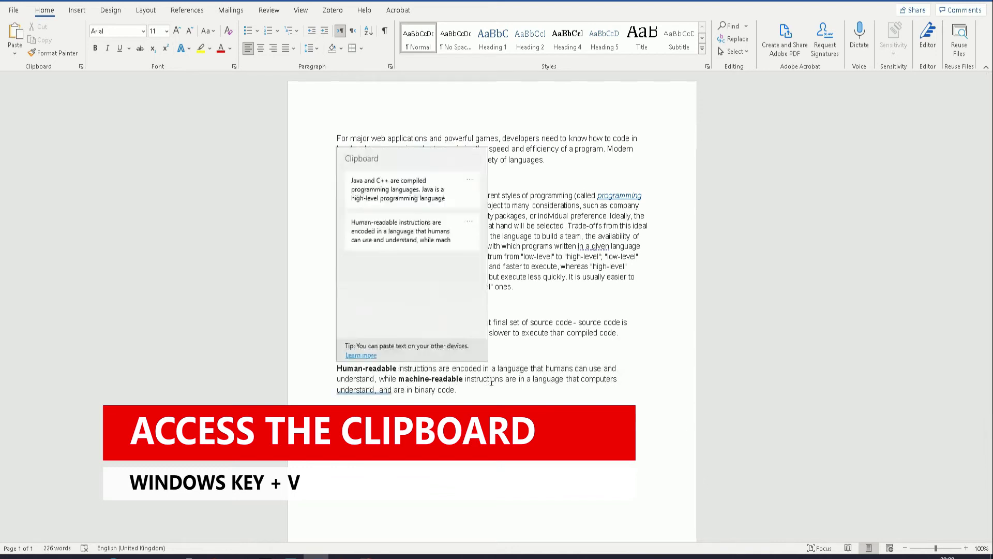
left_click(416, 188)
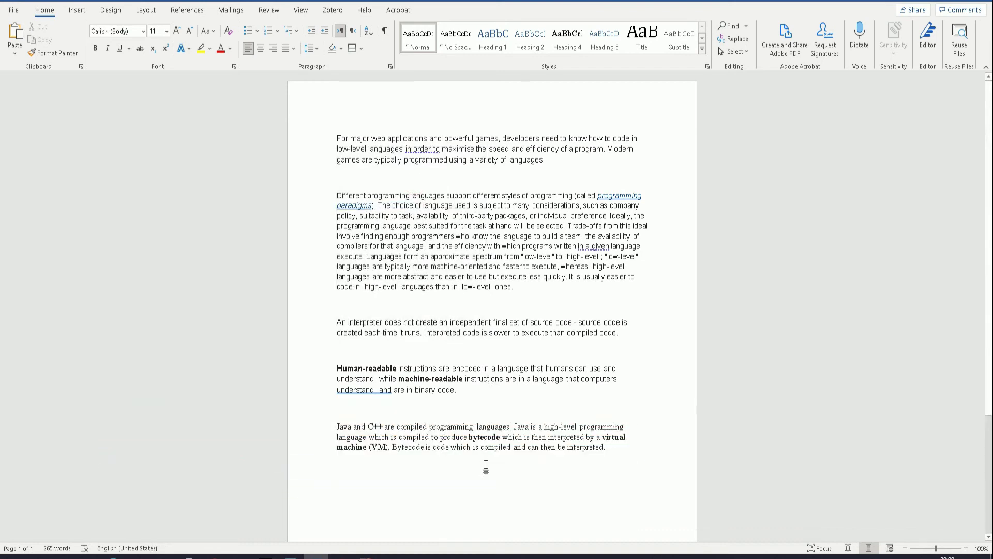
left_click_drag(627, 453, 210, 93)
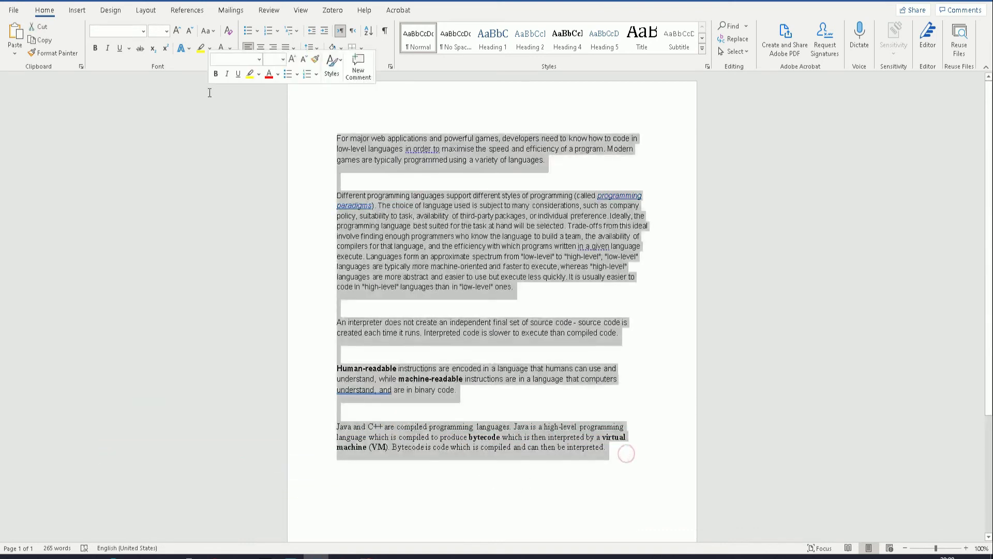
left_click(389, 173)
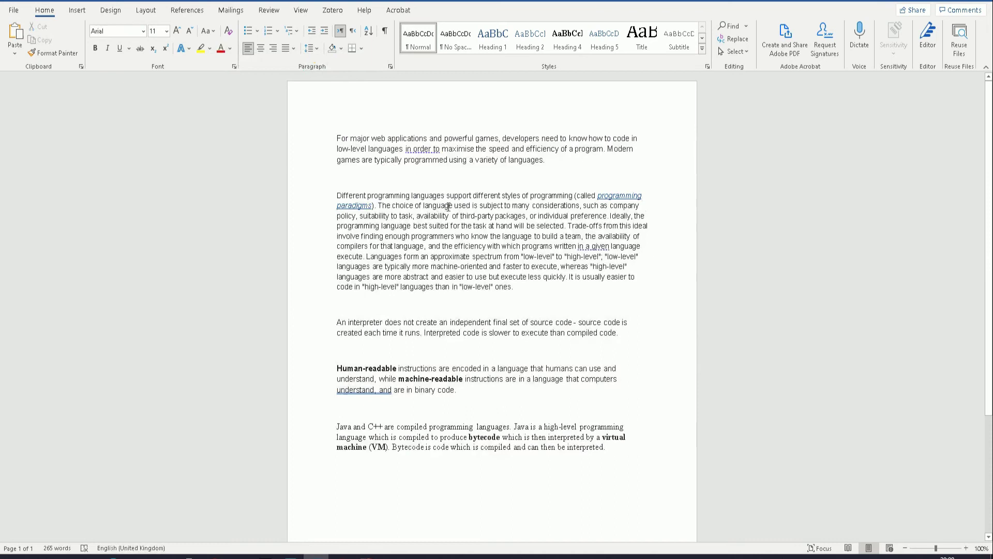
left_click_drag(616, 451, 339, 104)
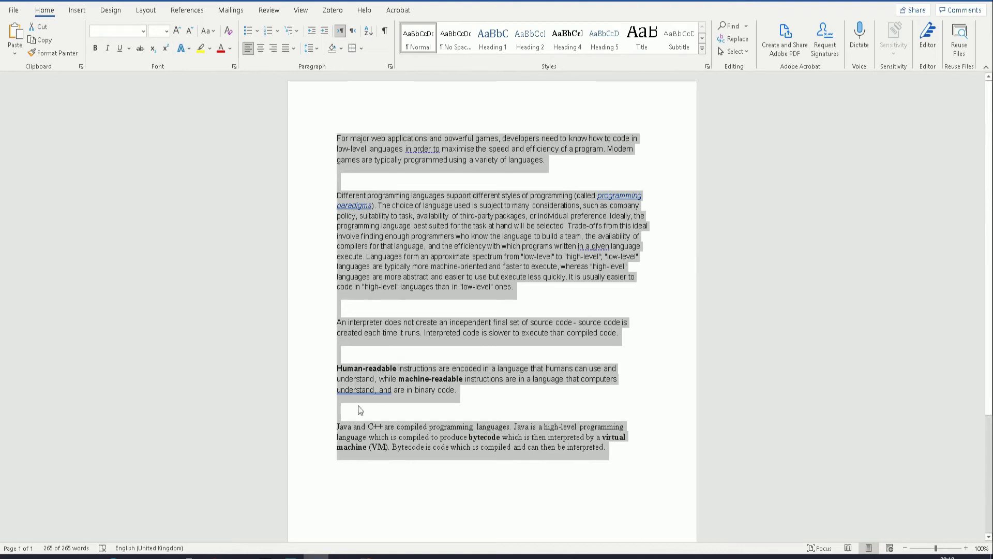
In PowerPoint, delete the old content slides and replace them with blank slides.
left_click(341, 556)
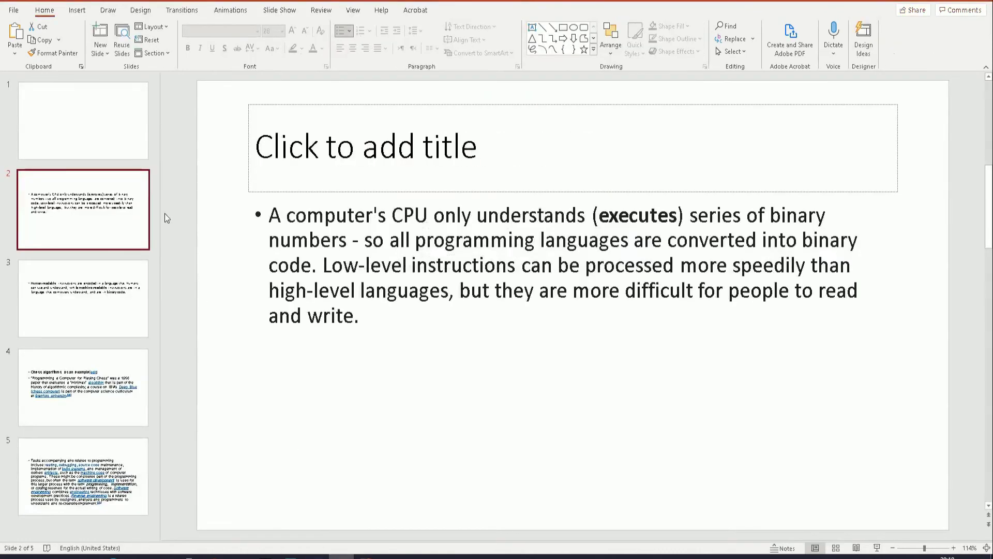
left_click(120, 199)
key("Delete")
key("Delete")
key("Delete")
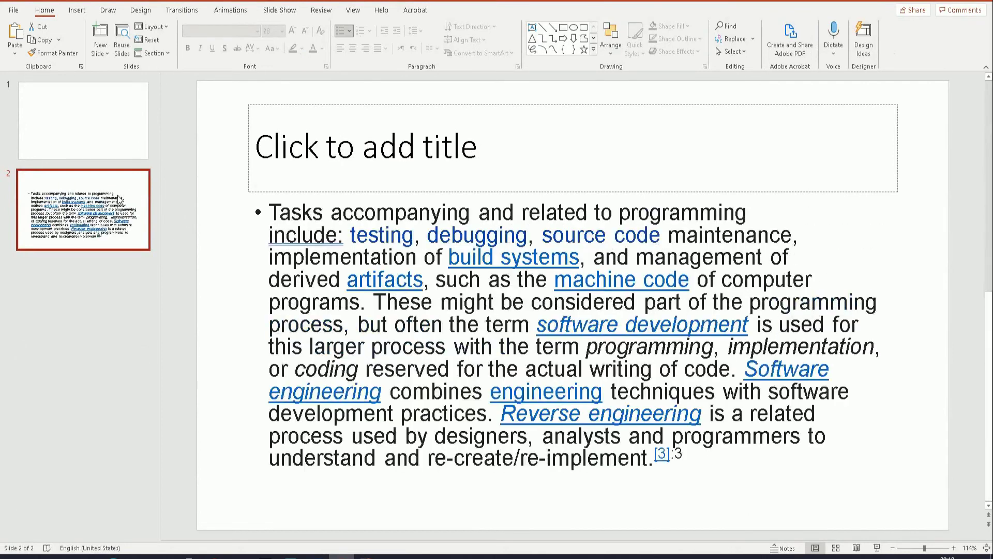
key("Delete")
key("Return")
key("Return")
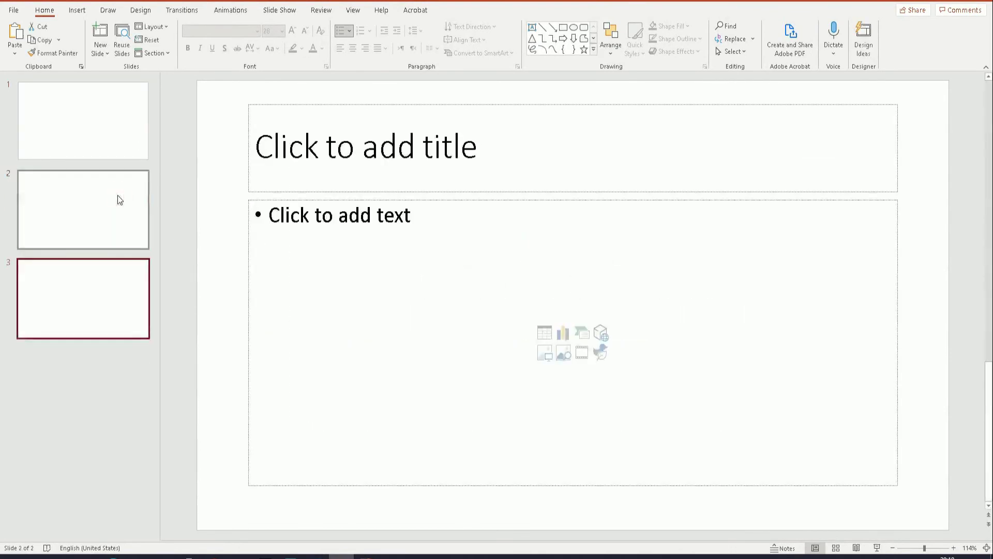
Paste the Human-readable paragraph onto slide 2 and the Java and C++ paragraph onto slide 3.
left_click(49, 221)
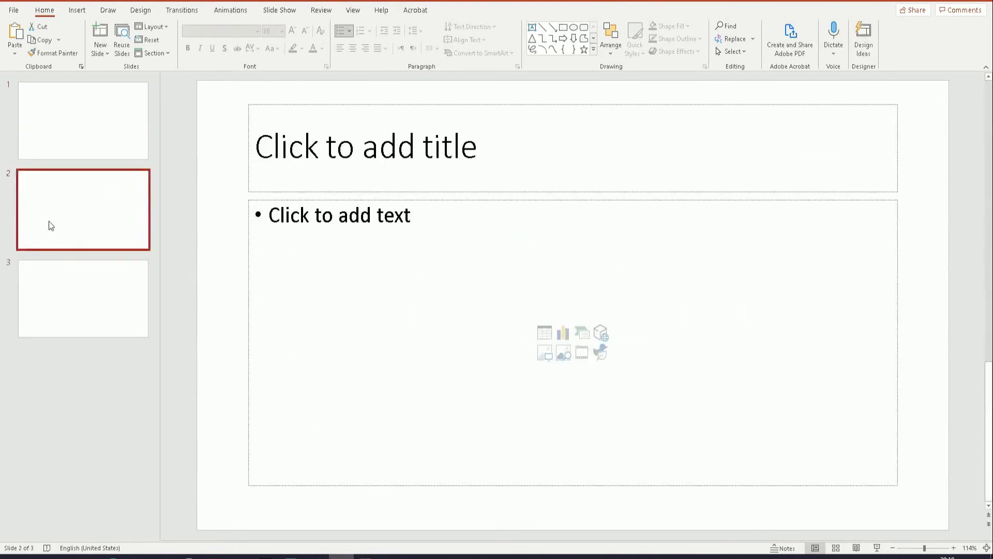
left_click(315, 220)
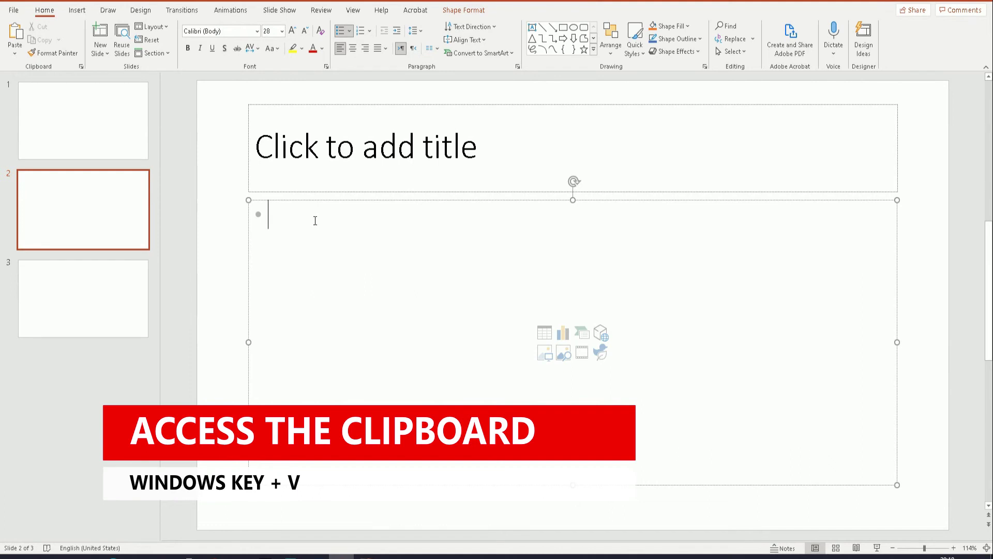
key("super+v")
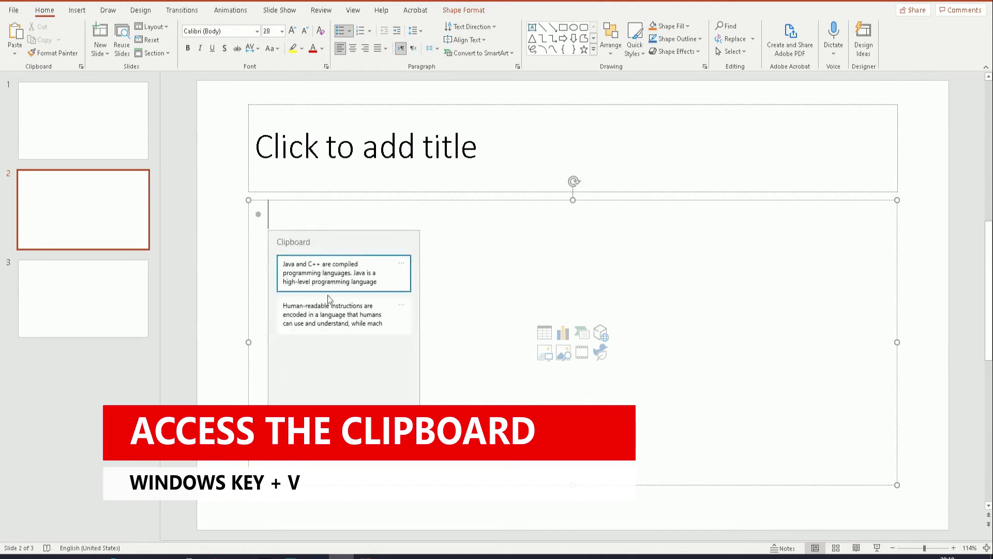
left_click(333, 310)
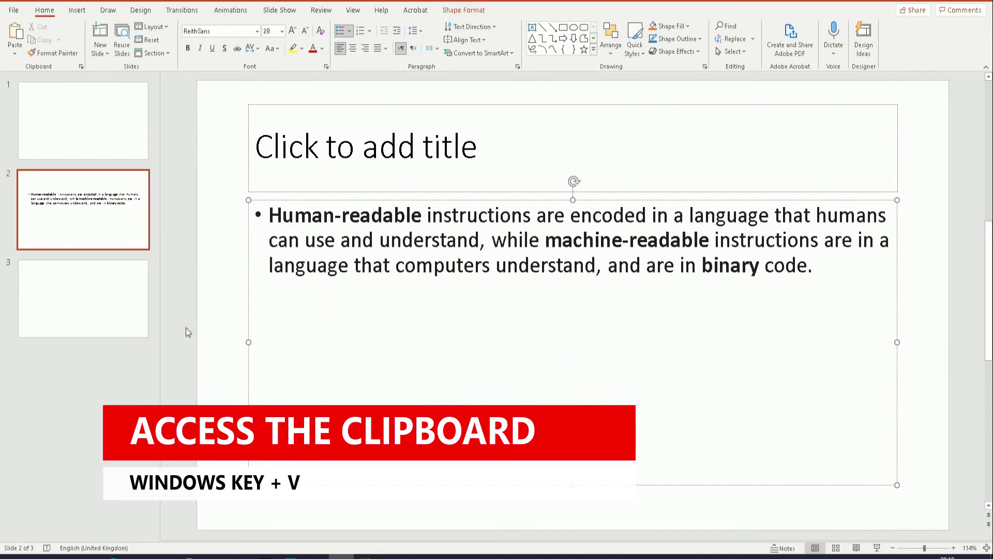
left_click(124, 293)
left_click(314, 216)
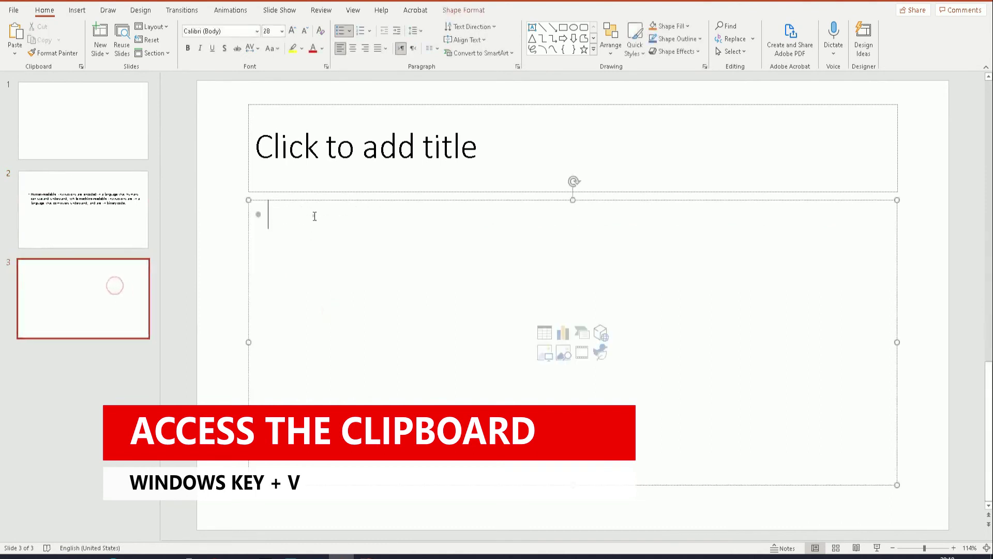
key("super+v")
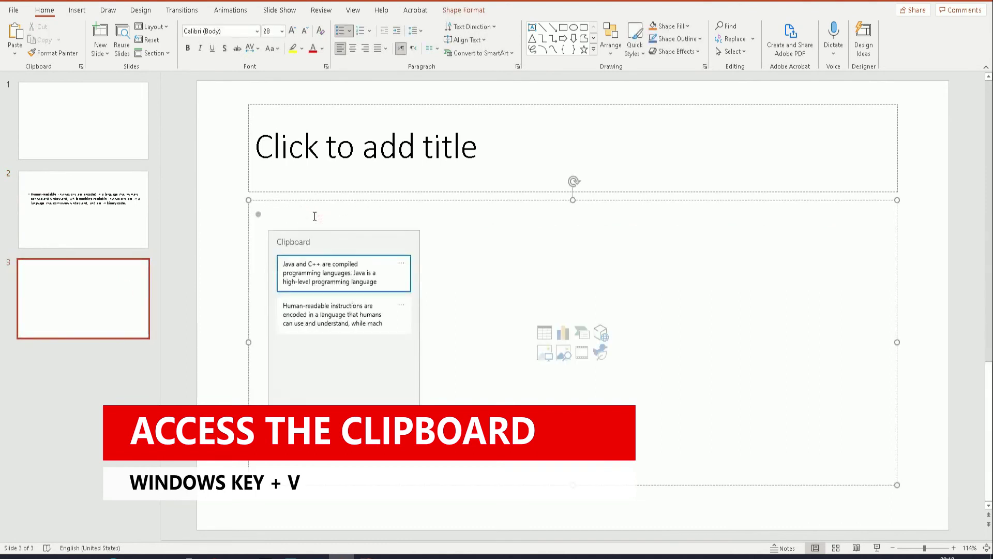
left_click(315, 259)
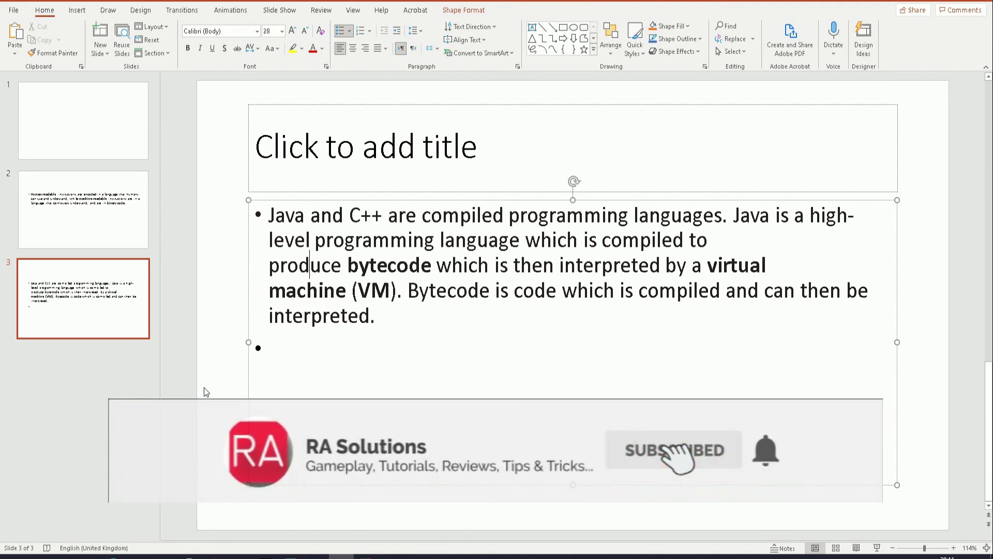
left_click(853, 556)
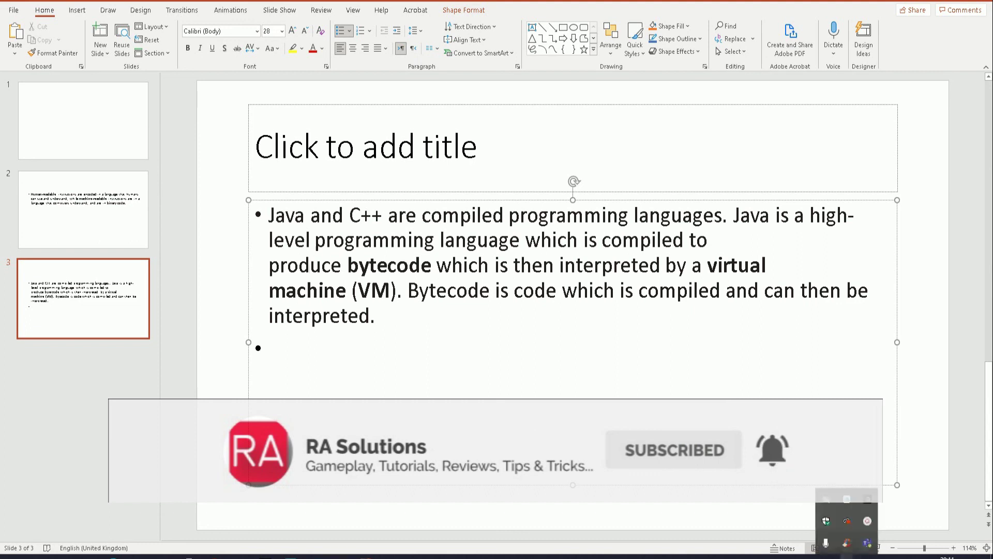